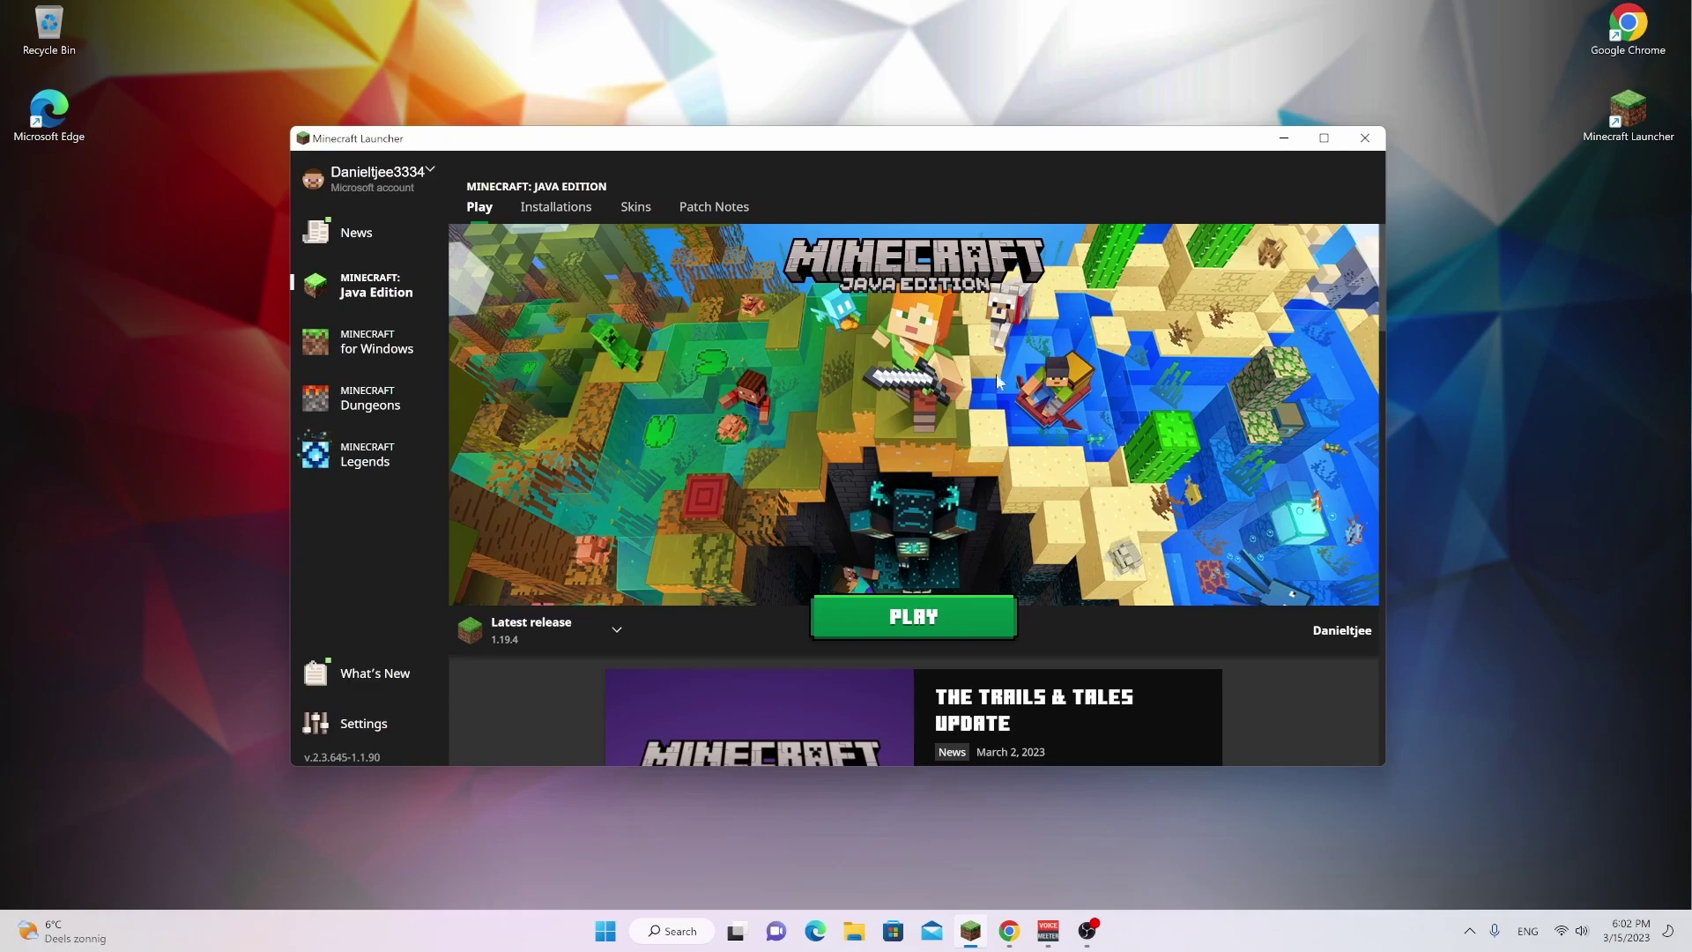
- Launch Minecraft latest release 1.19.4 once from the launcher, then quit it from the main menu
left_click(514, 637)
left_click(528, 527)
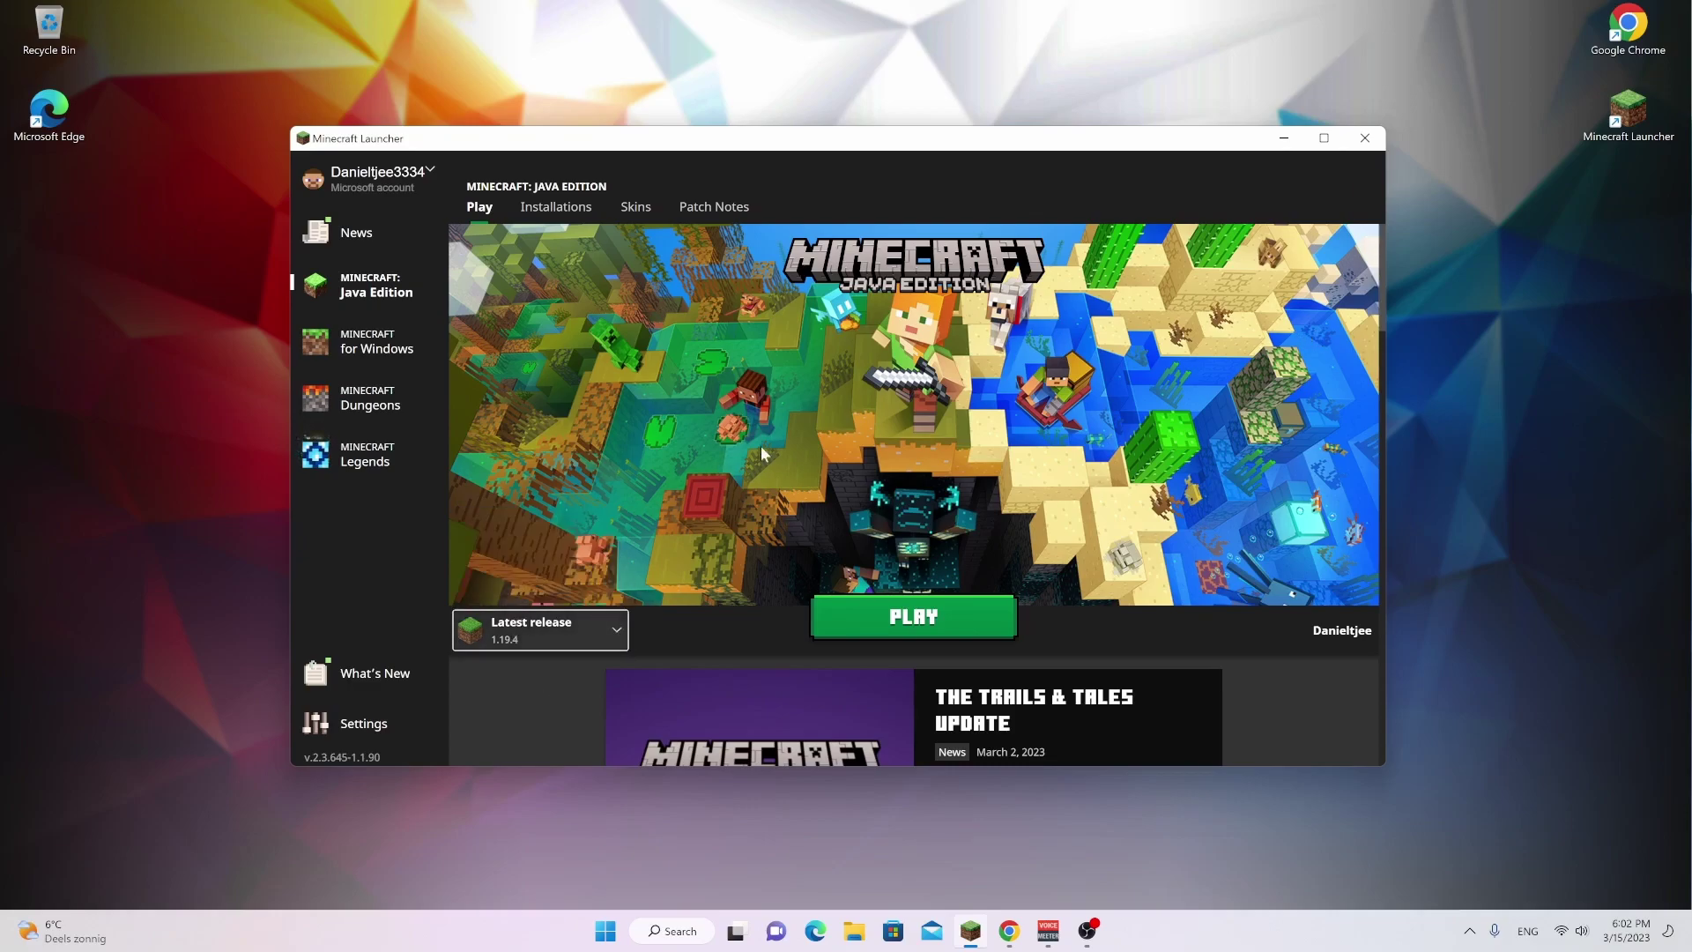
left_click(917, 621)
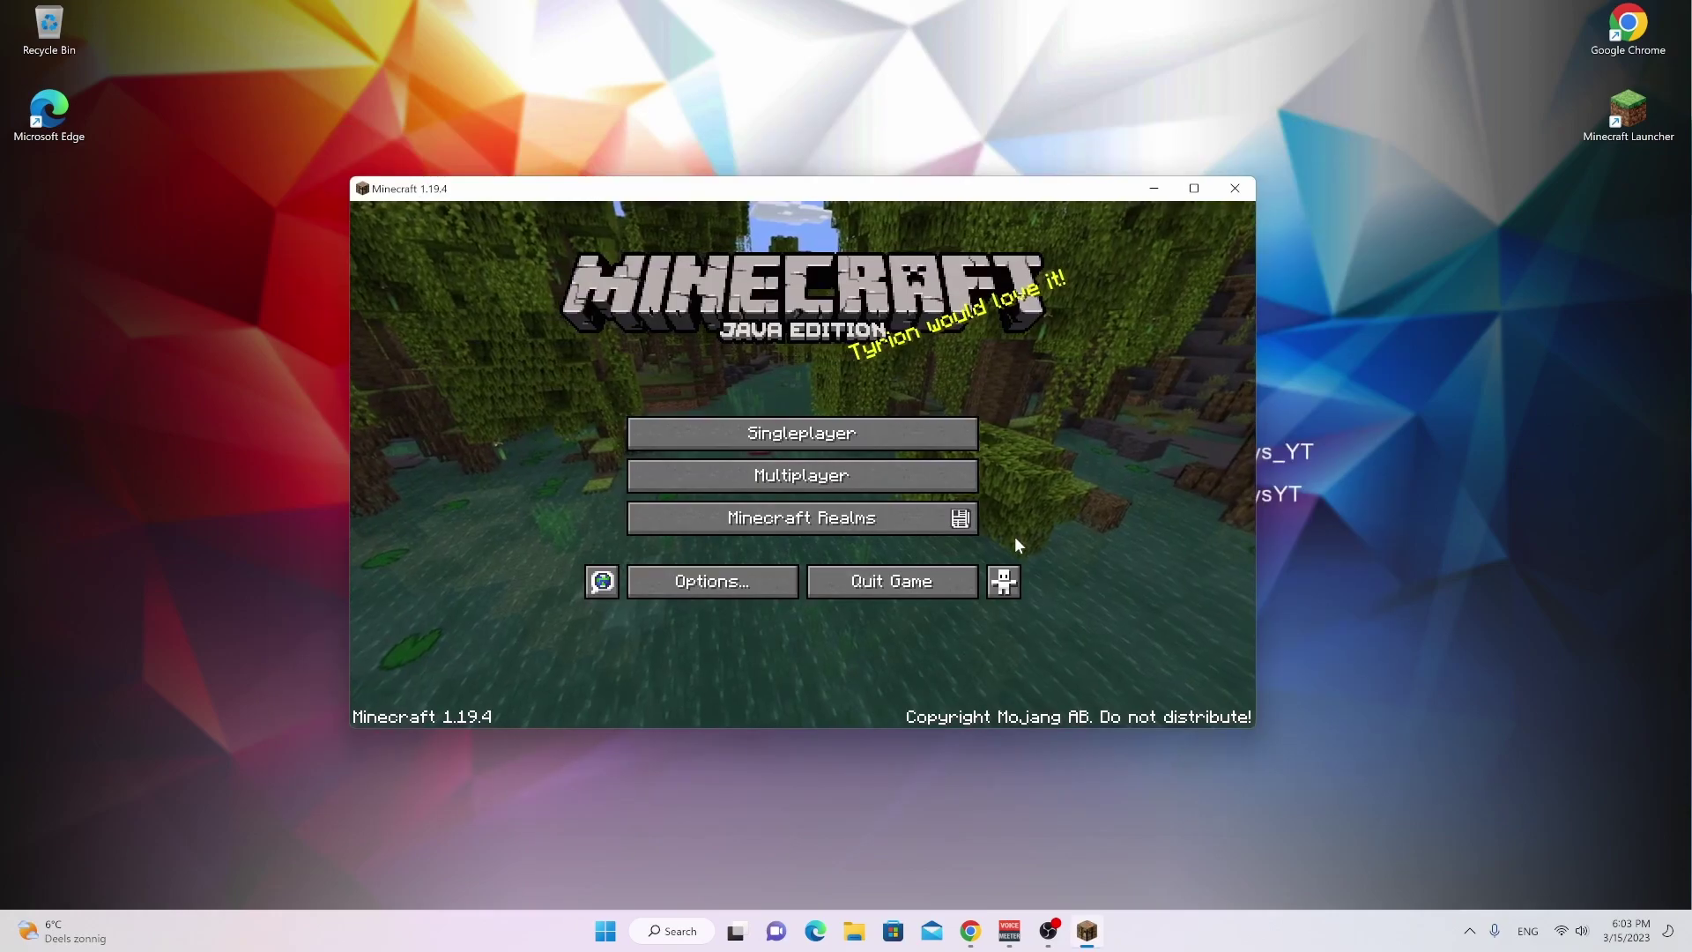
left_click(890, 583)
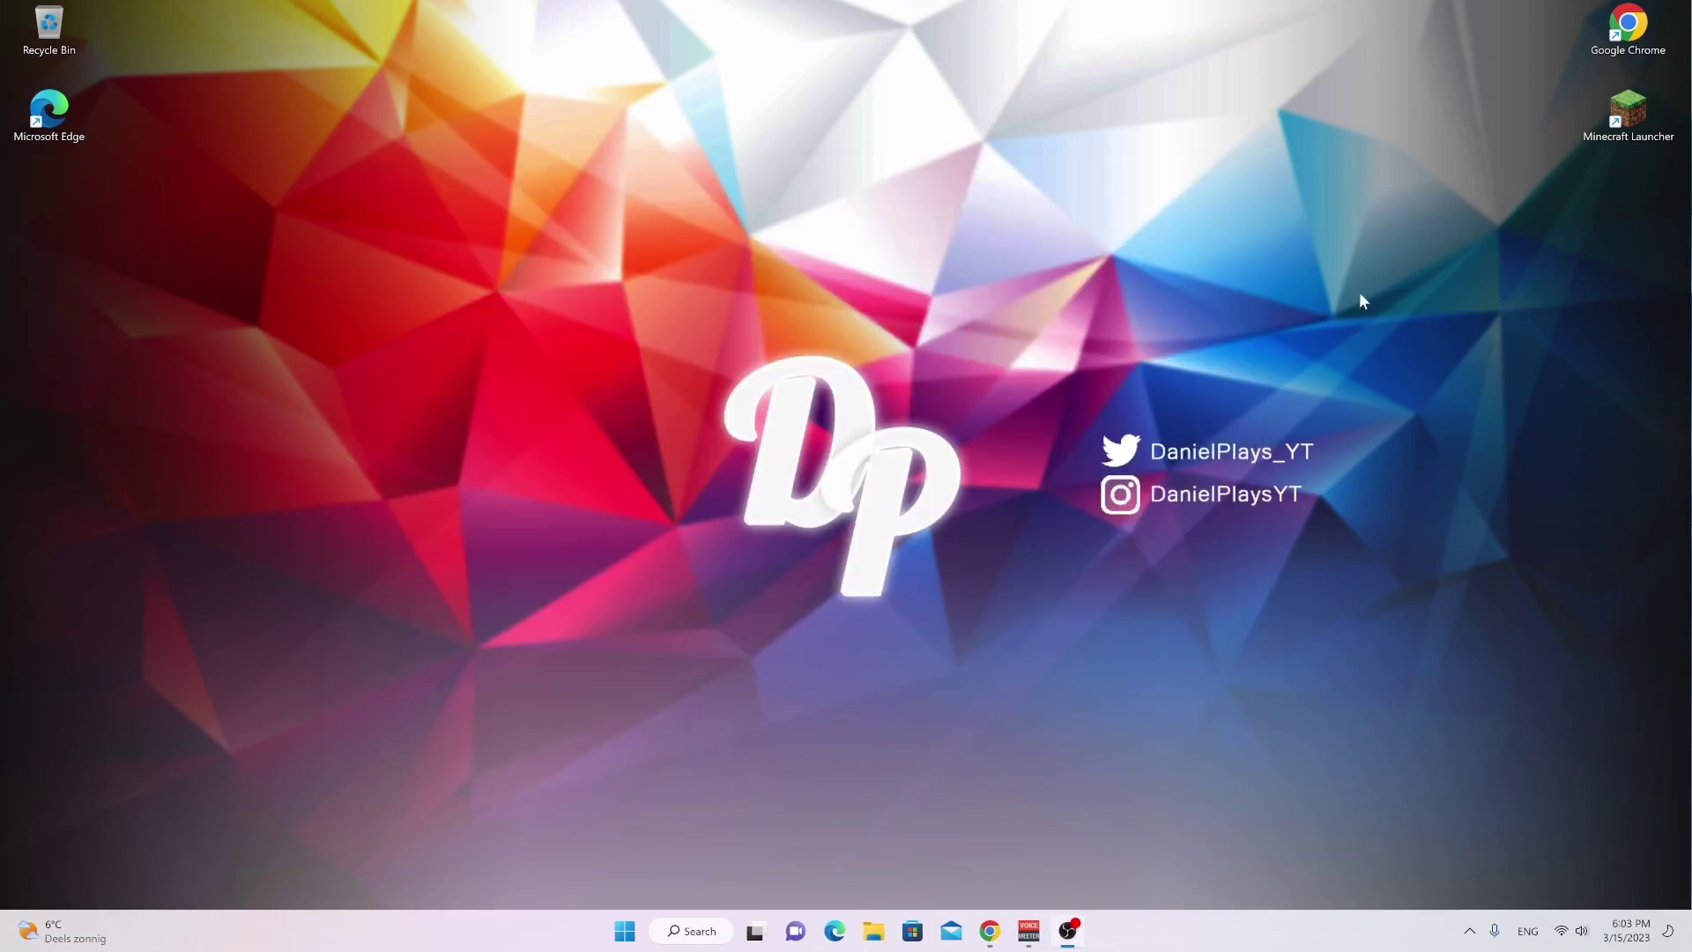
- Search Chrome for 'how to install iris shaders 1.19.4'
double_click(1628, 27)
type("how")
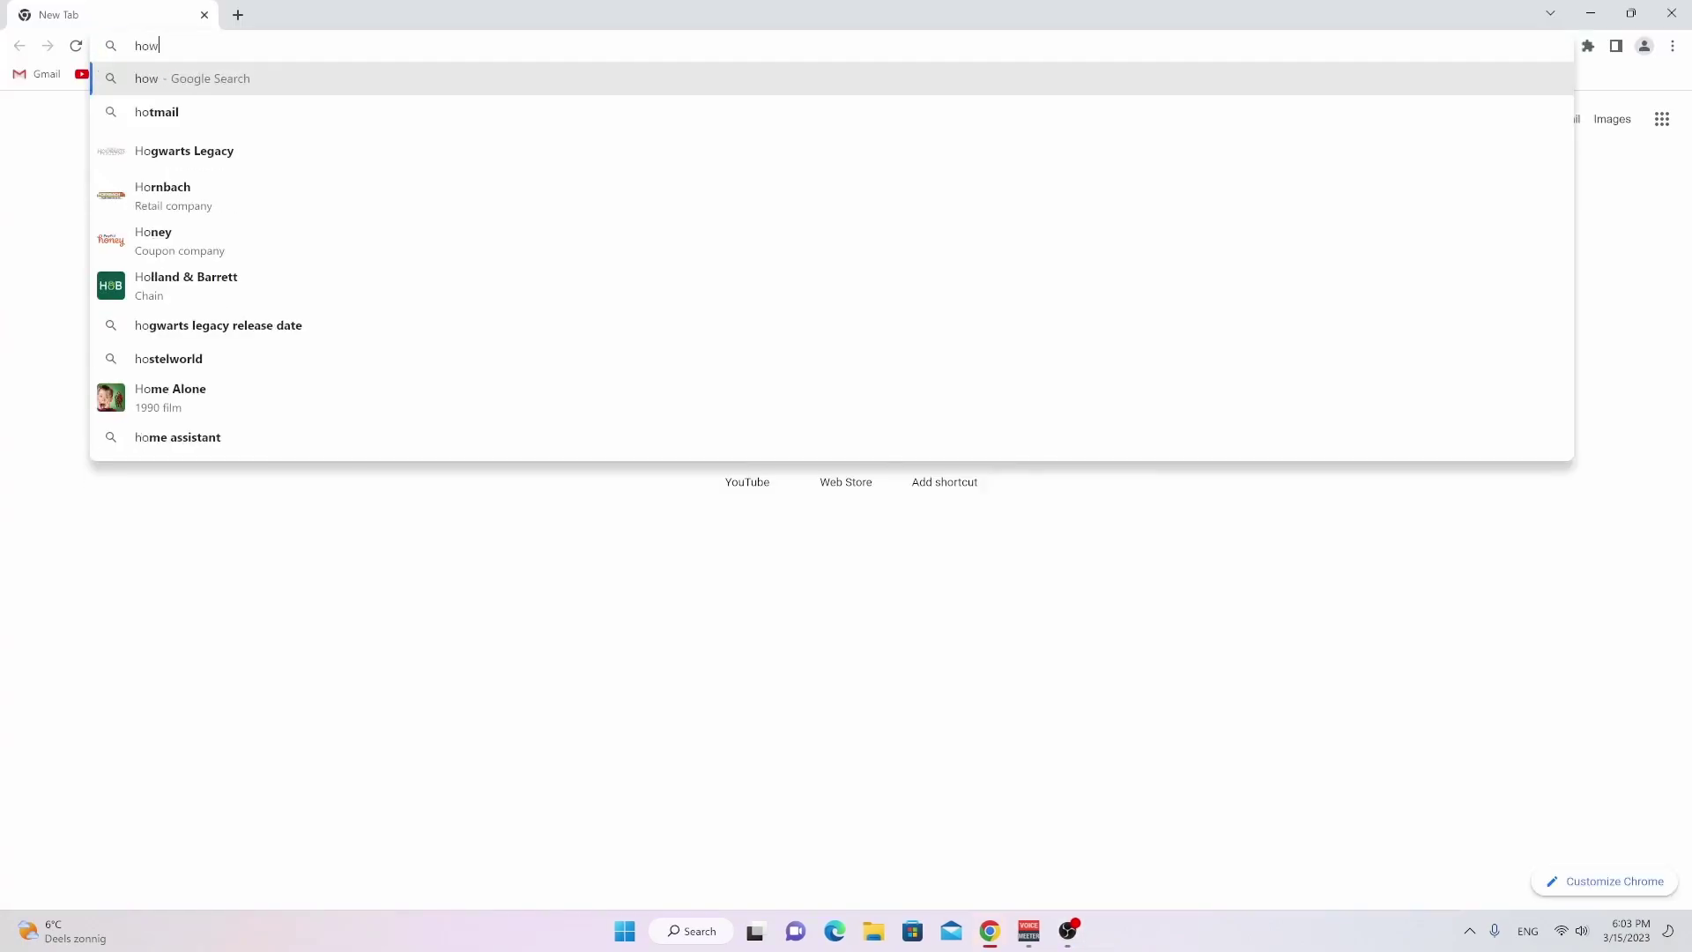
type(" to install iris sha")
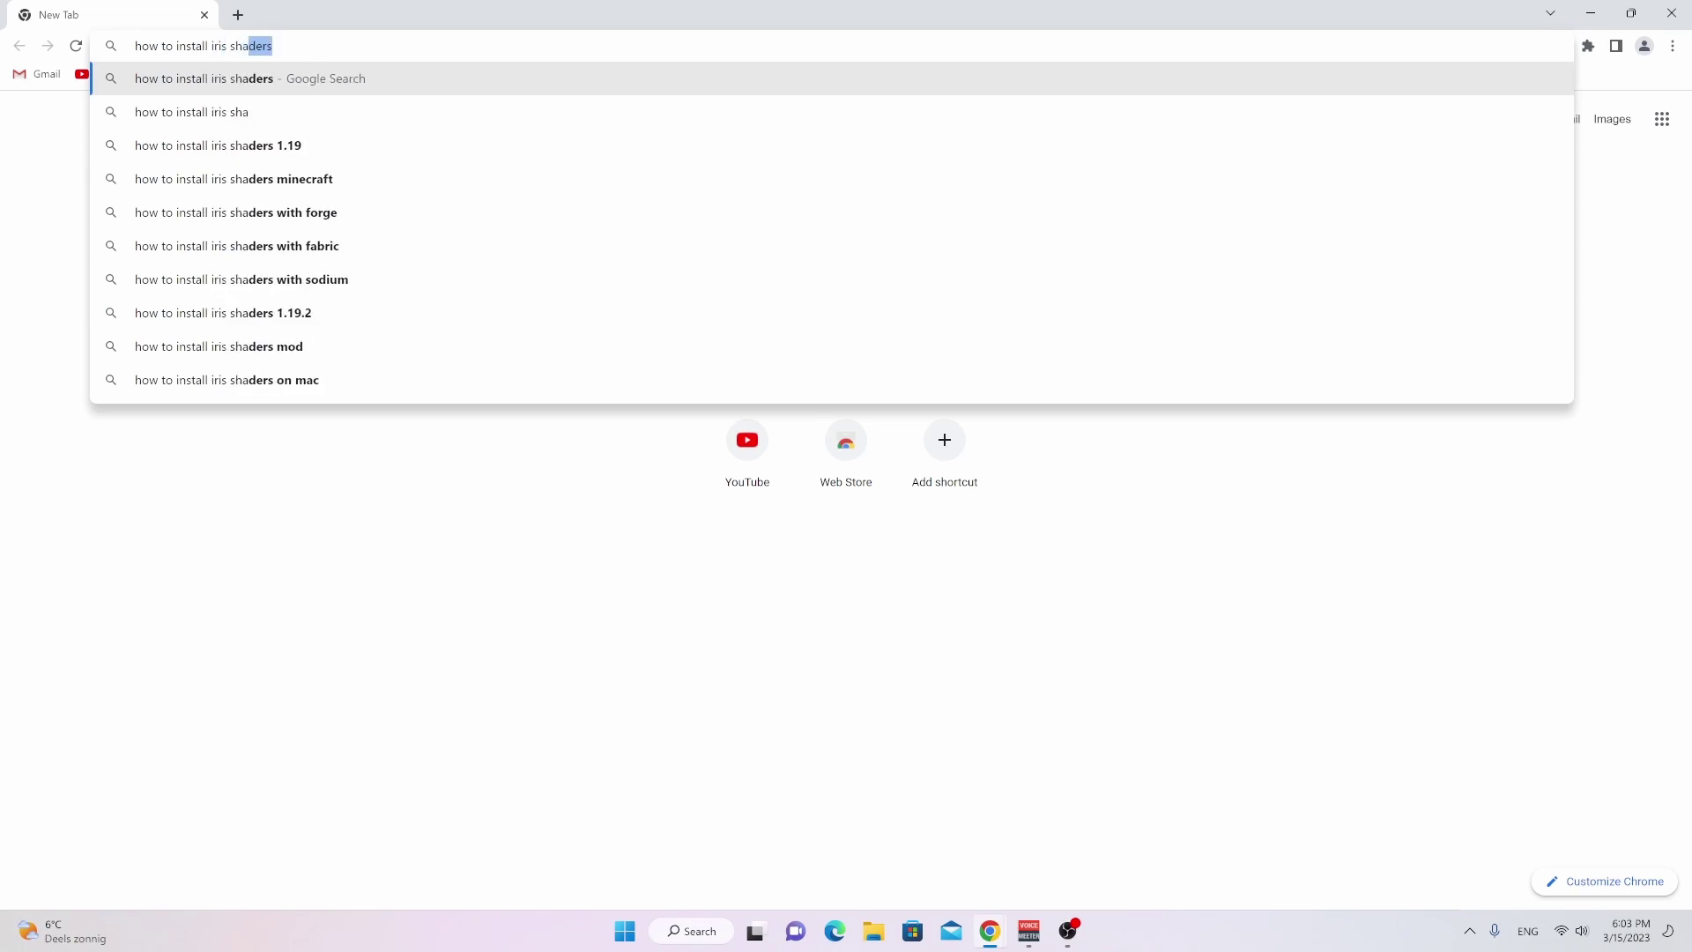
type("ders 1.19.4")
key("Return")
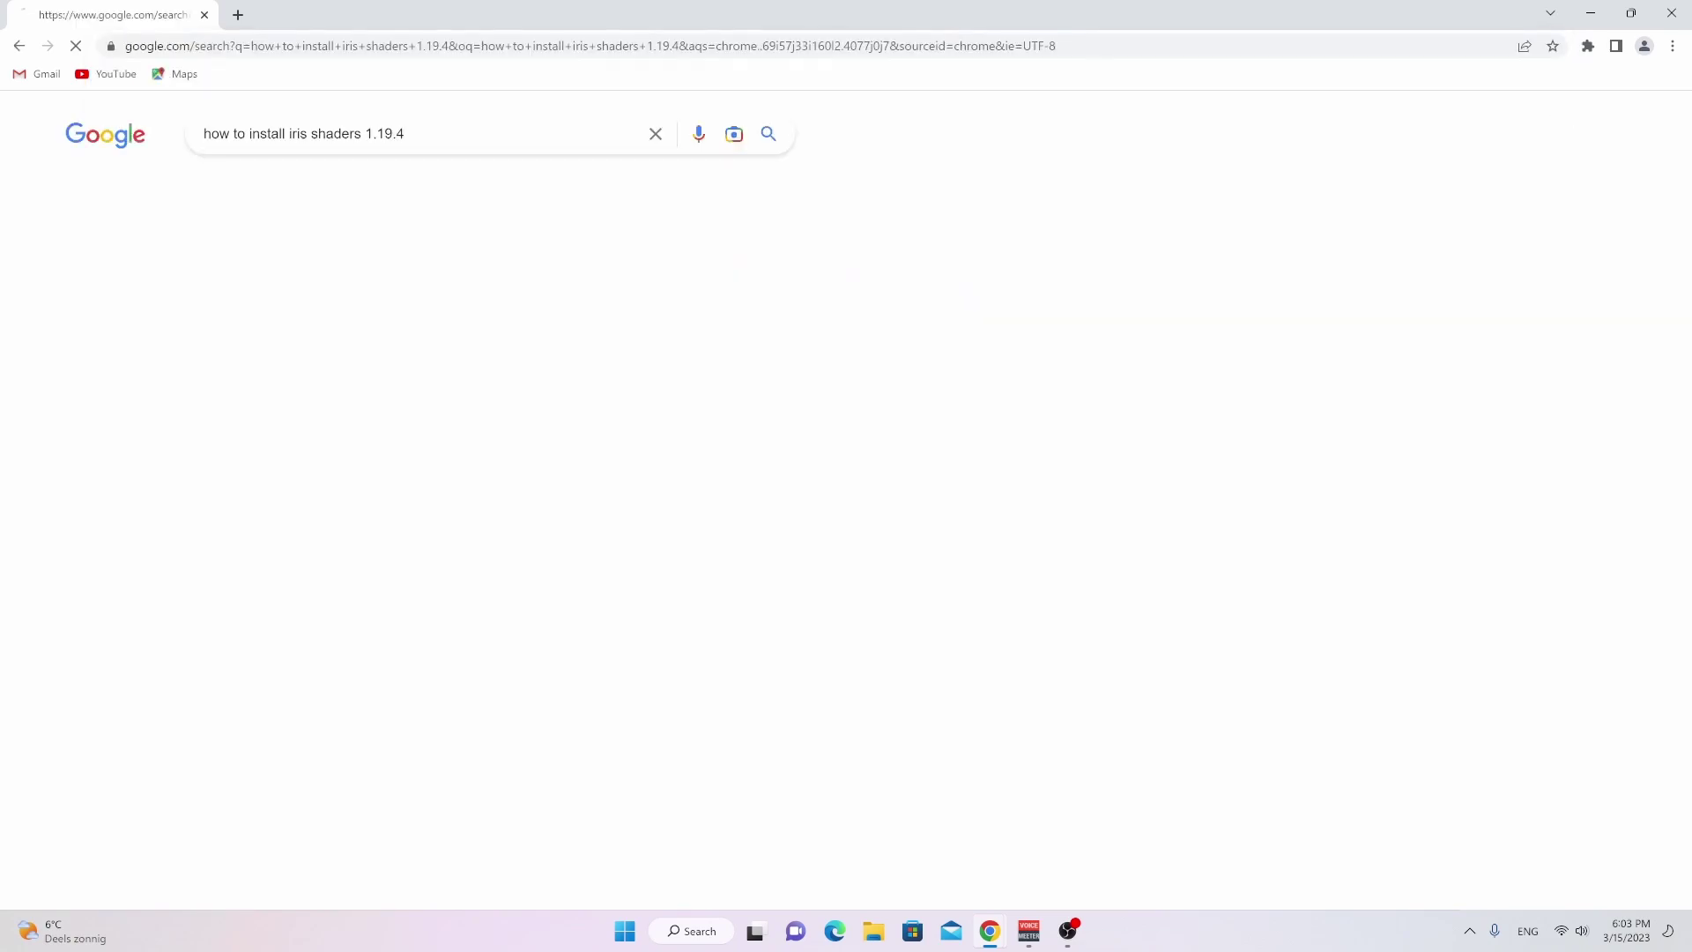
- Follow the shaderpacks.net install guide to the irisshaders.net download page
scroll(283, 490, "down", 4)
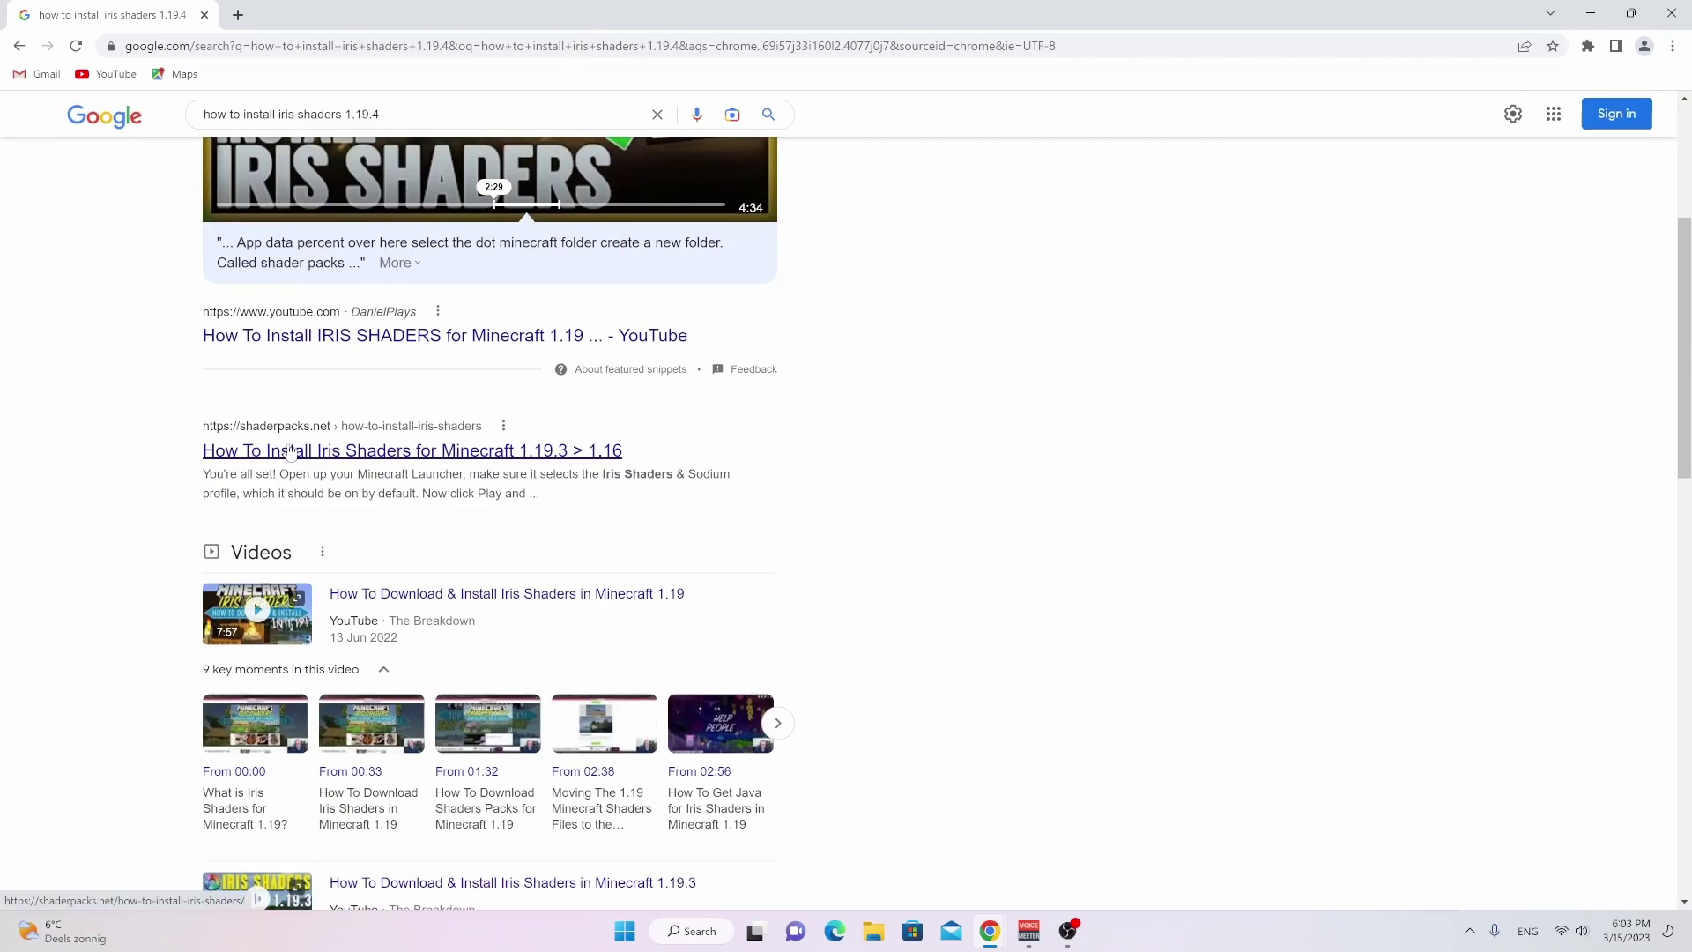
left_click(291, 451)
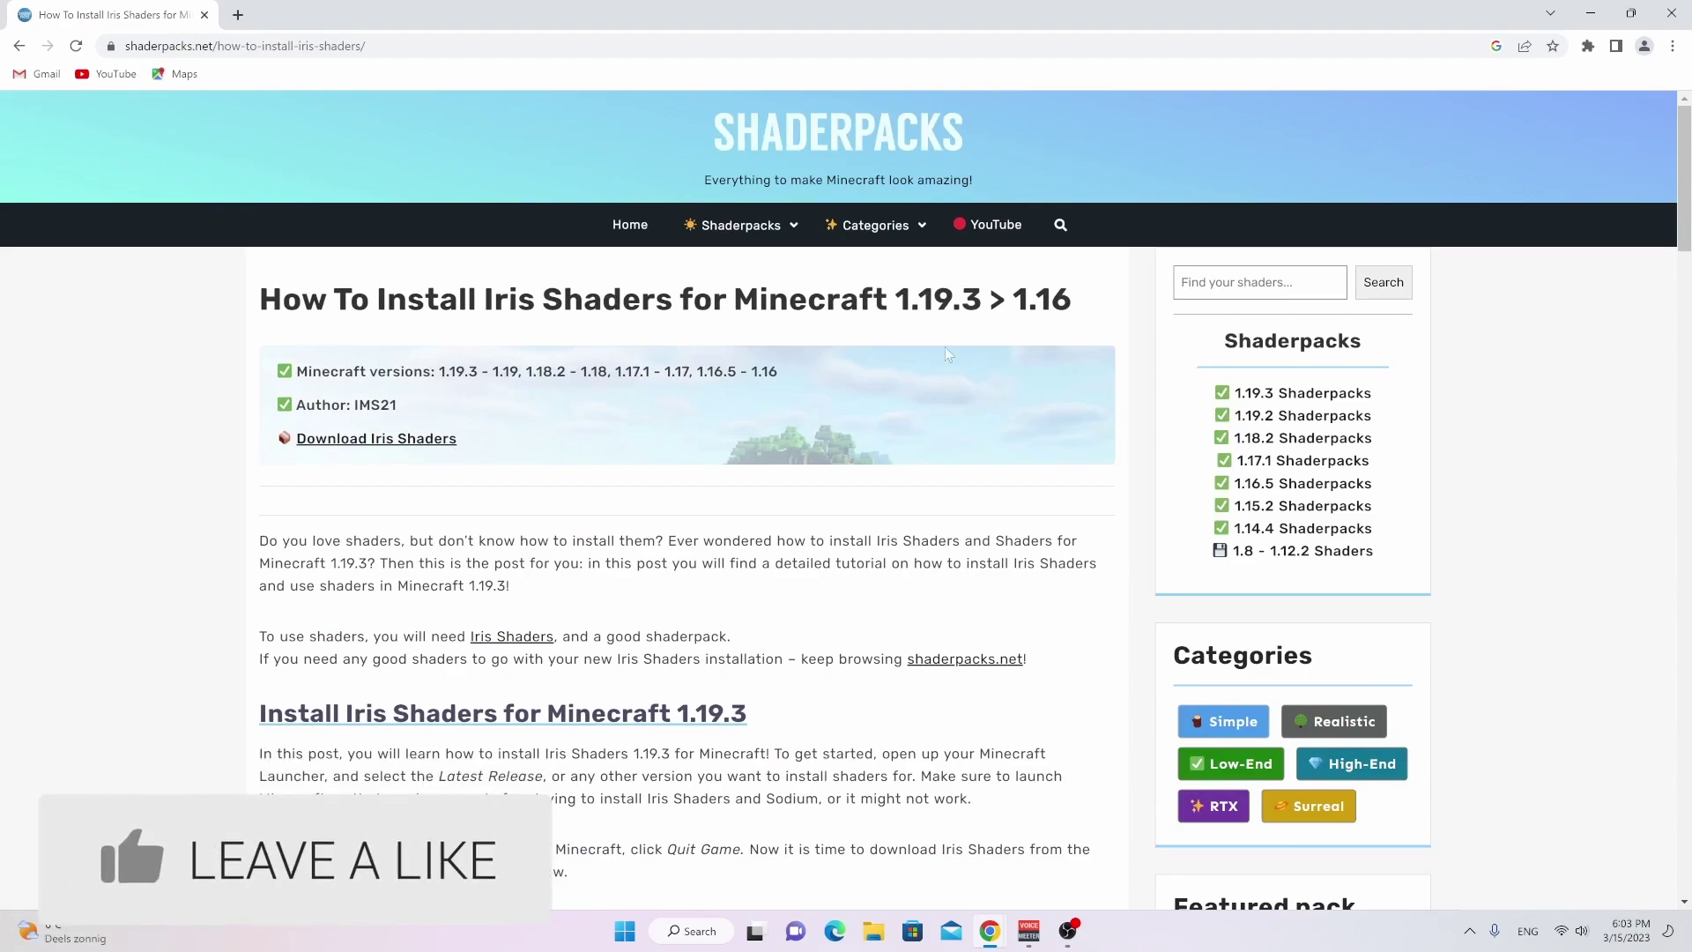
scroll(918, 372, "down", 1)
scroll(918, 372, "down", 3)
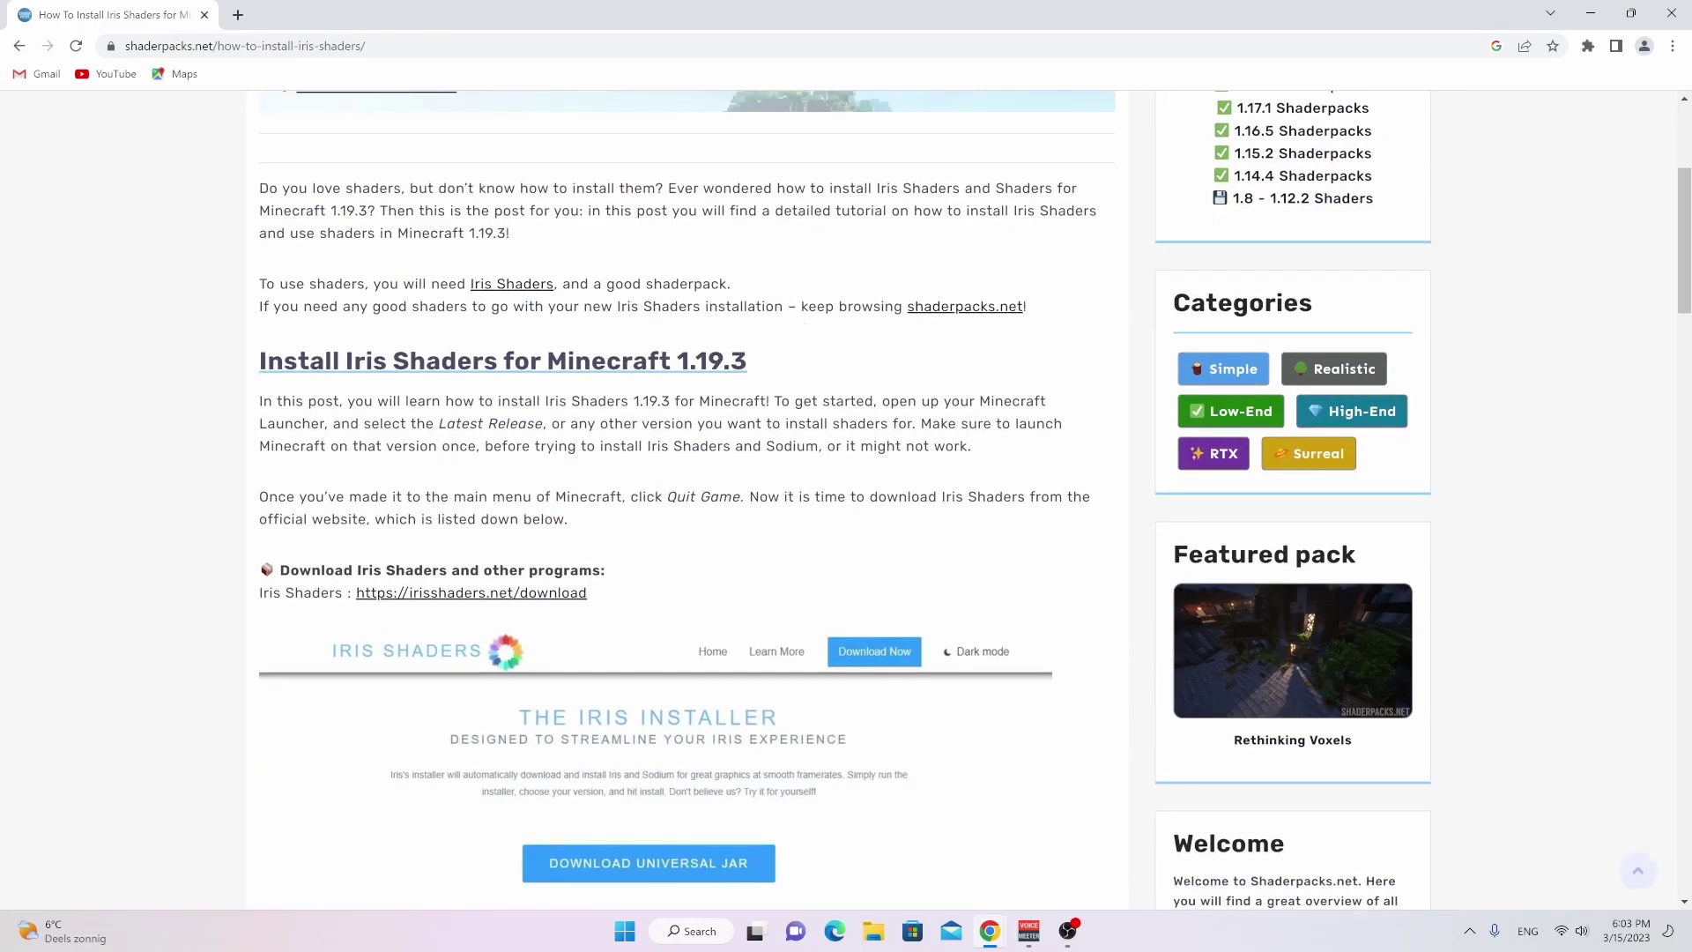
left_click(471, 594)
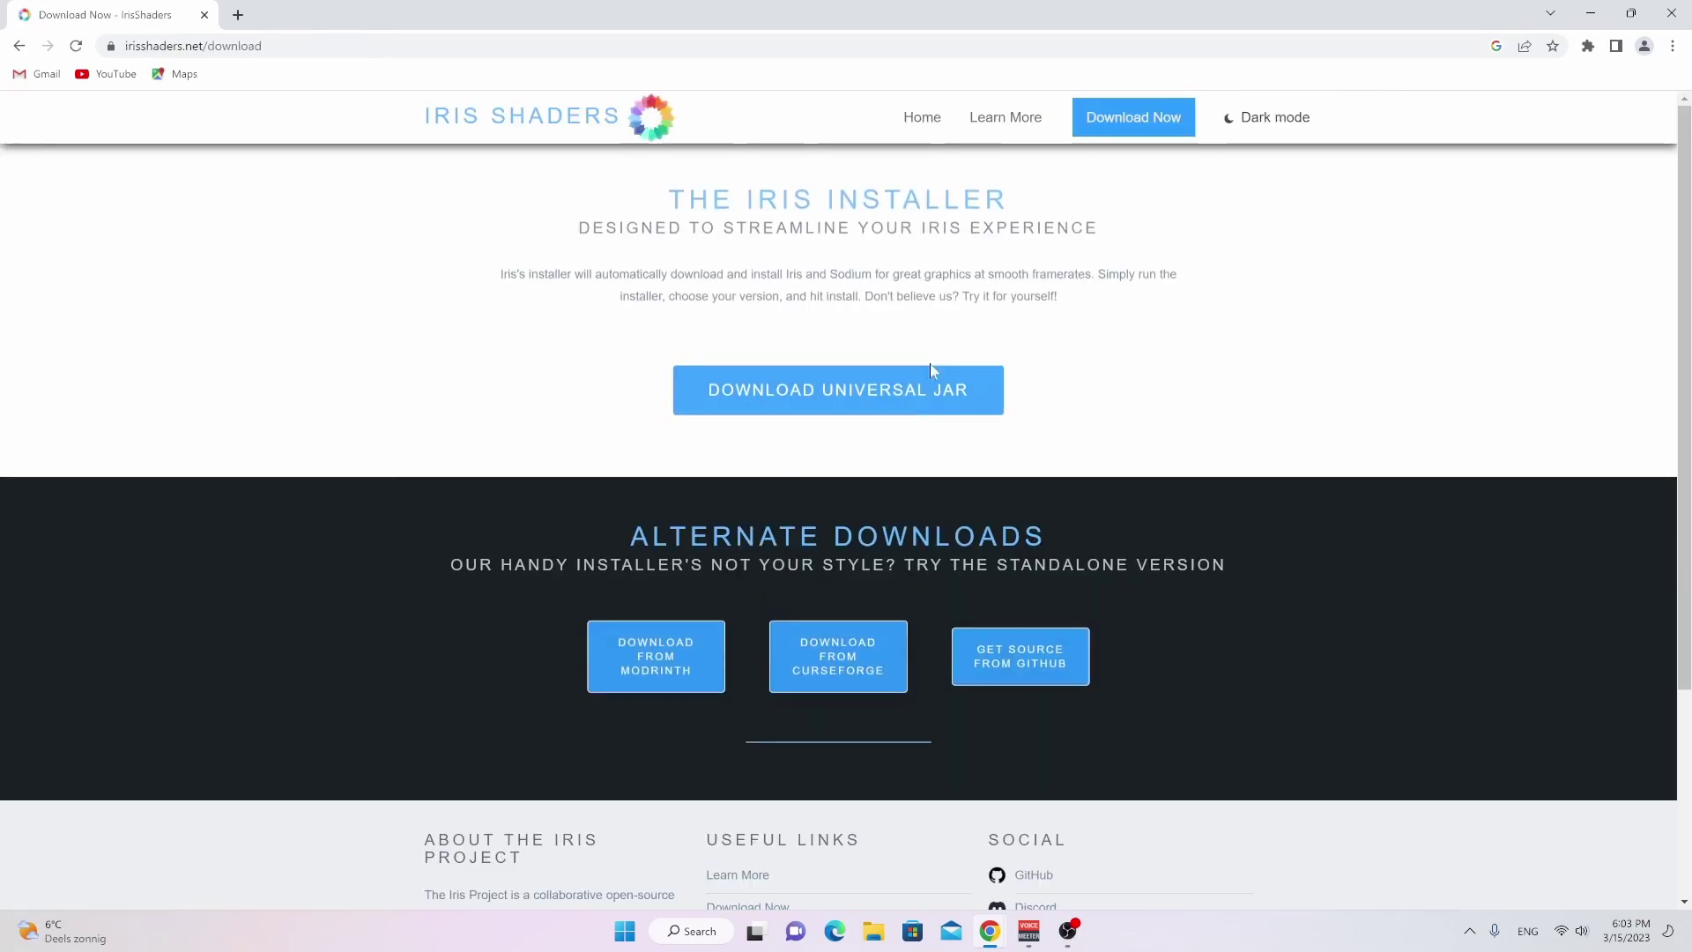
- Download the Iris-Installer-3.0.1 universal jar and show it in the Downloads folder
left_click(832, 405)
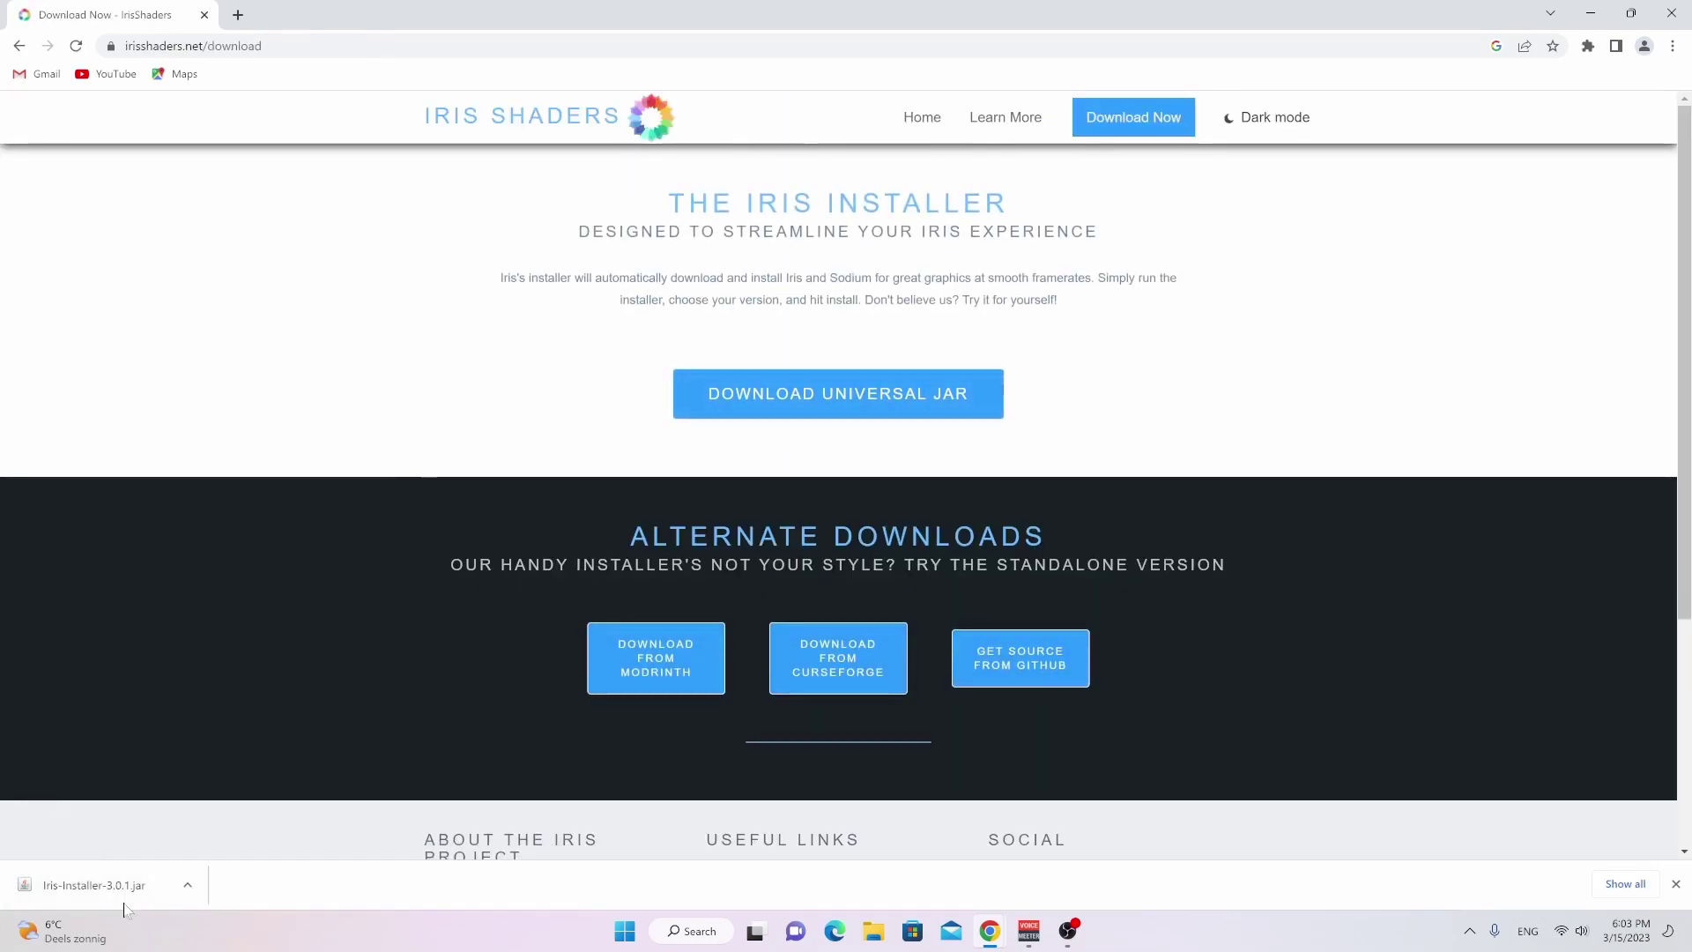
left_click(188, 885)
left_click(220, 819)
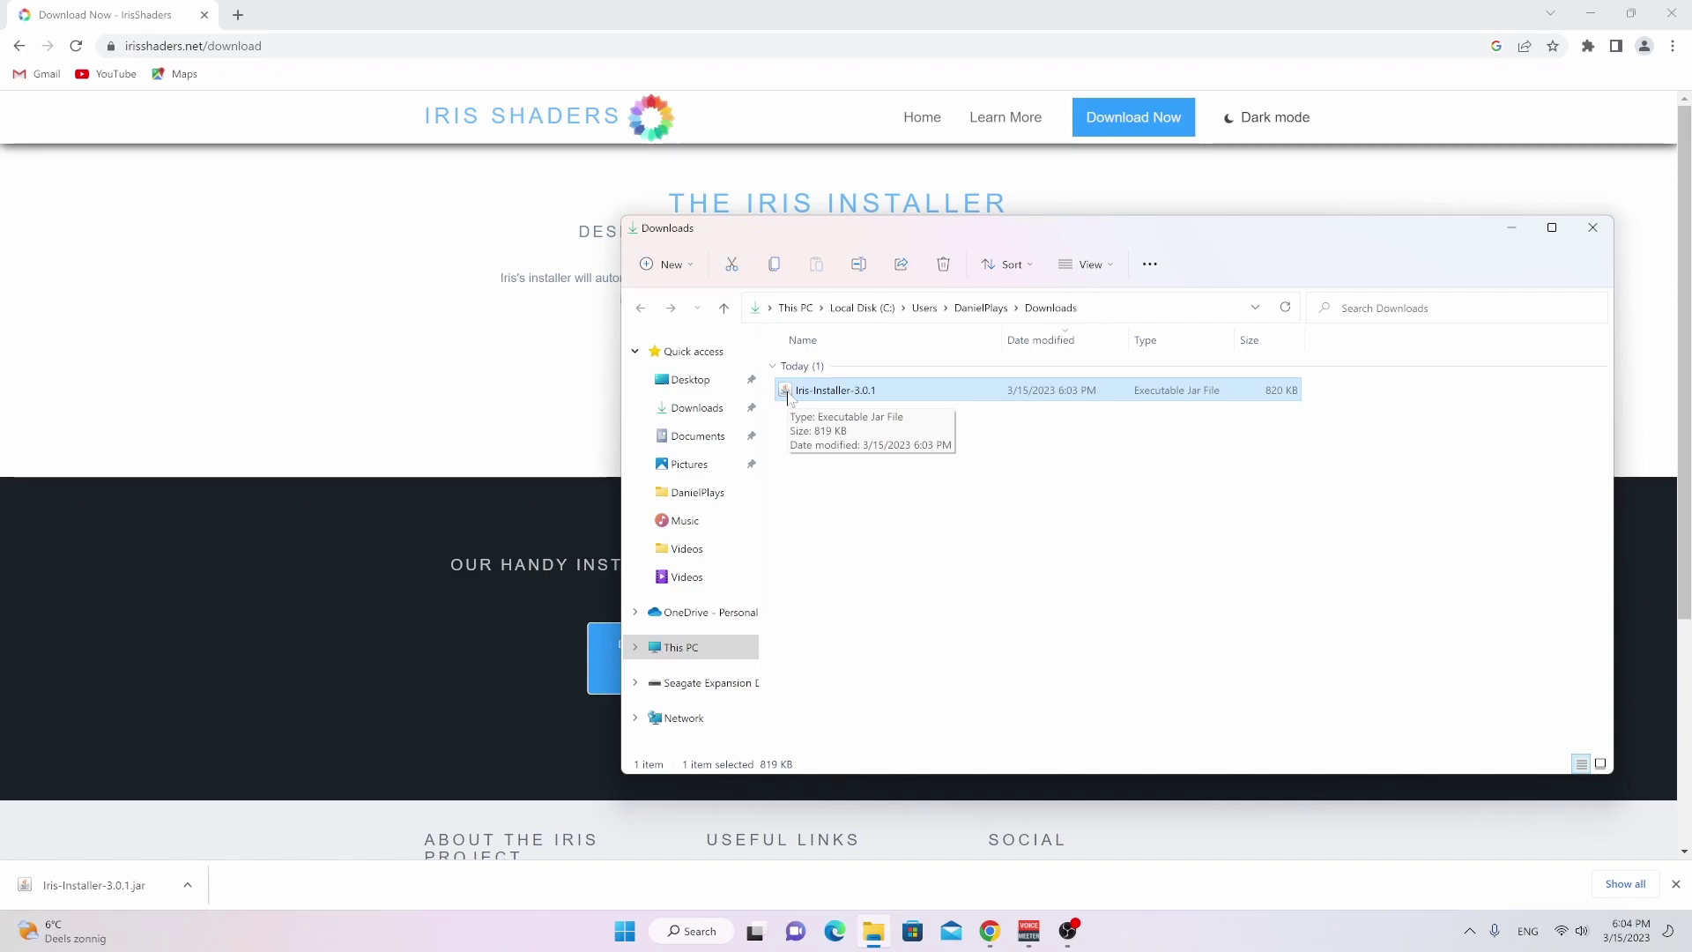
- Run Iris-Installer-3.0.1, install Iris & Sodium for 1.19.4, and close it when completed
double_click(875, 390)
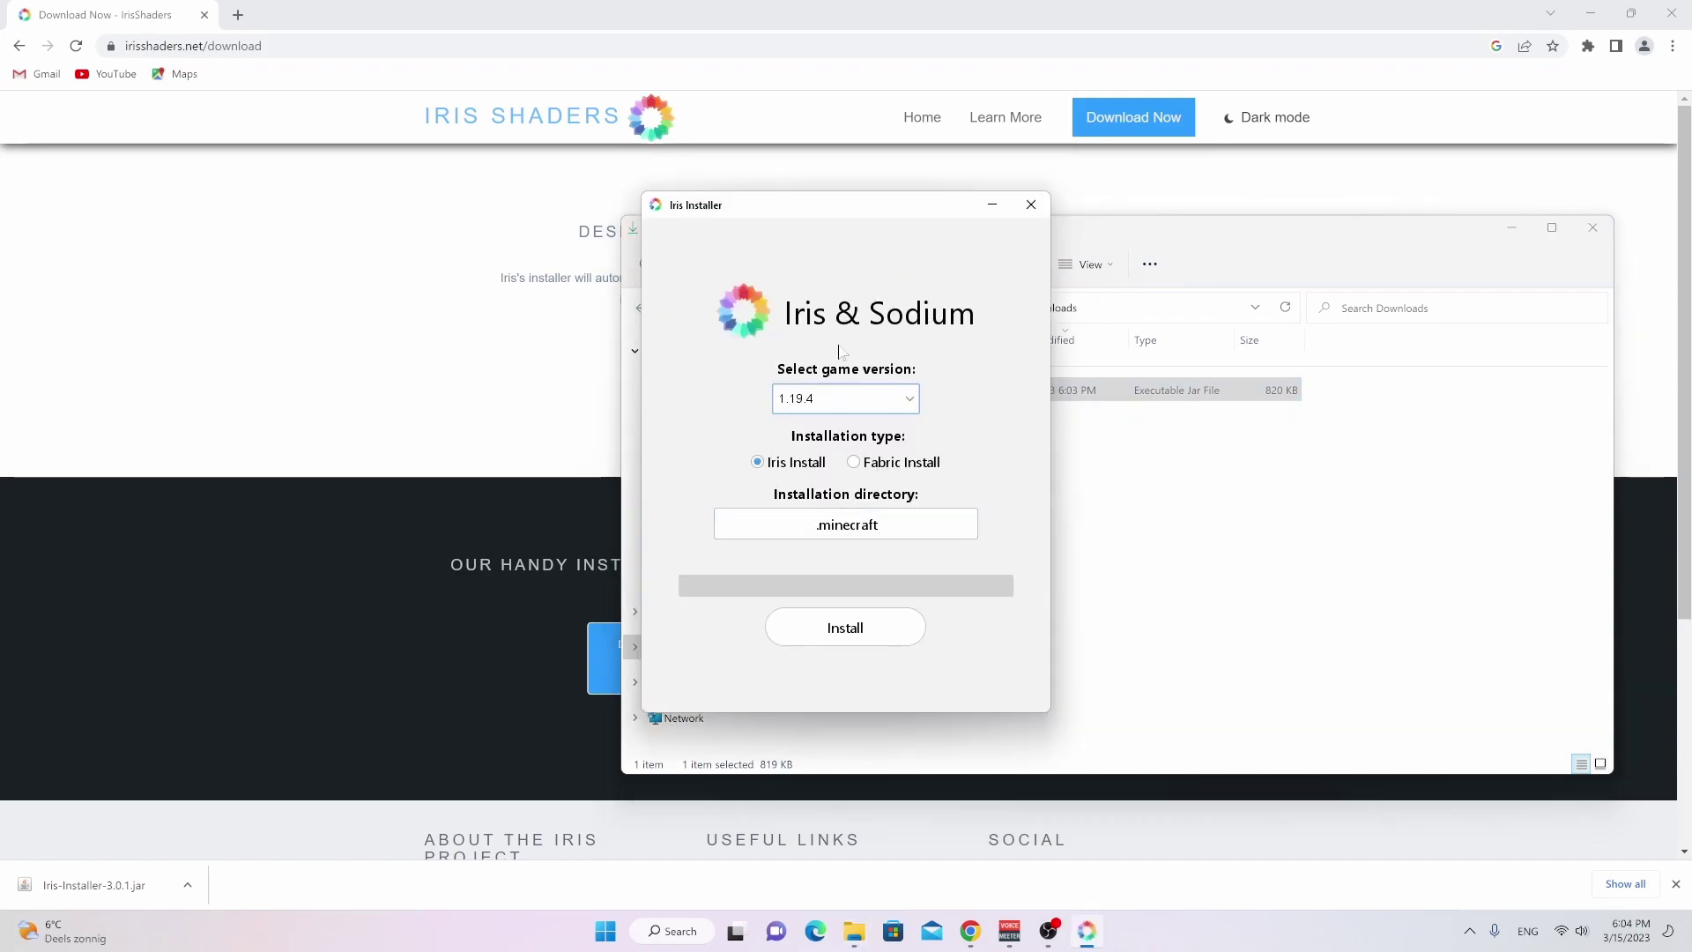
left_click(861, 403)
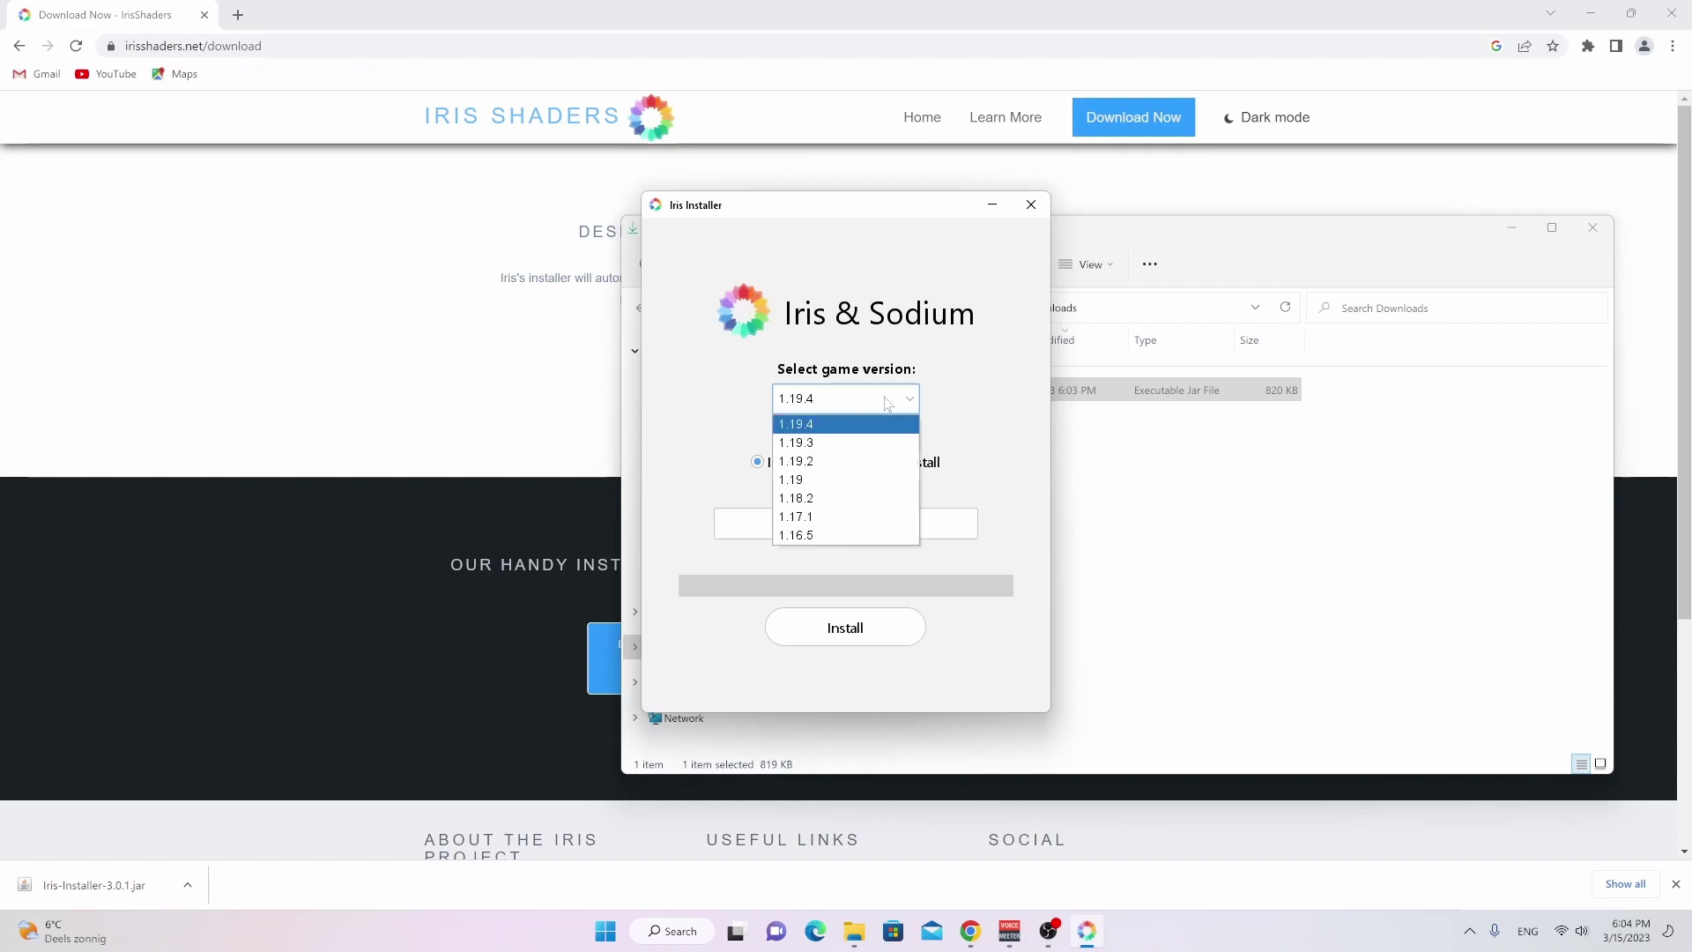
left_click(791, 399)
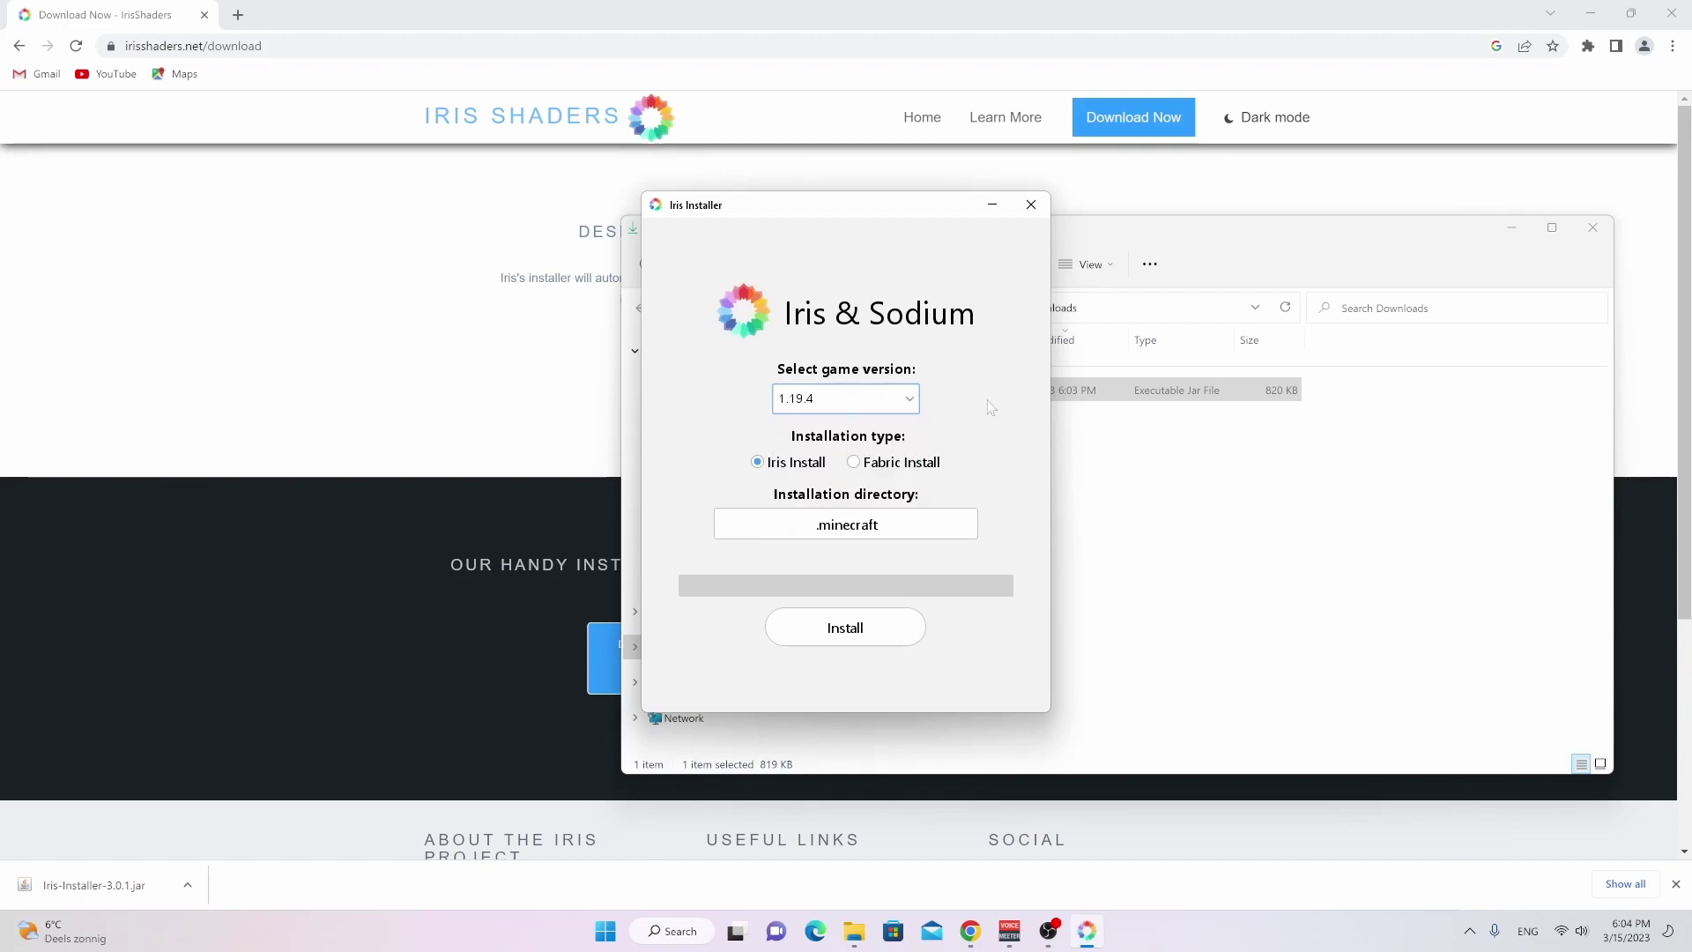
left_click(847, 628)
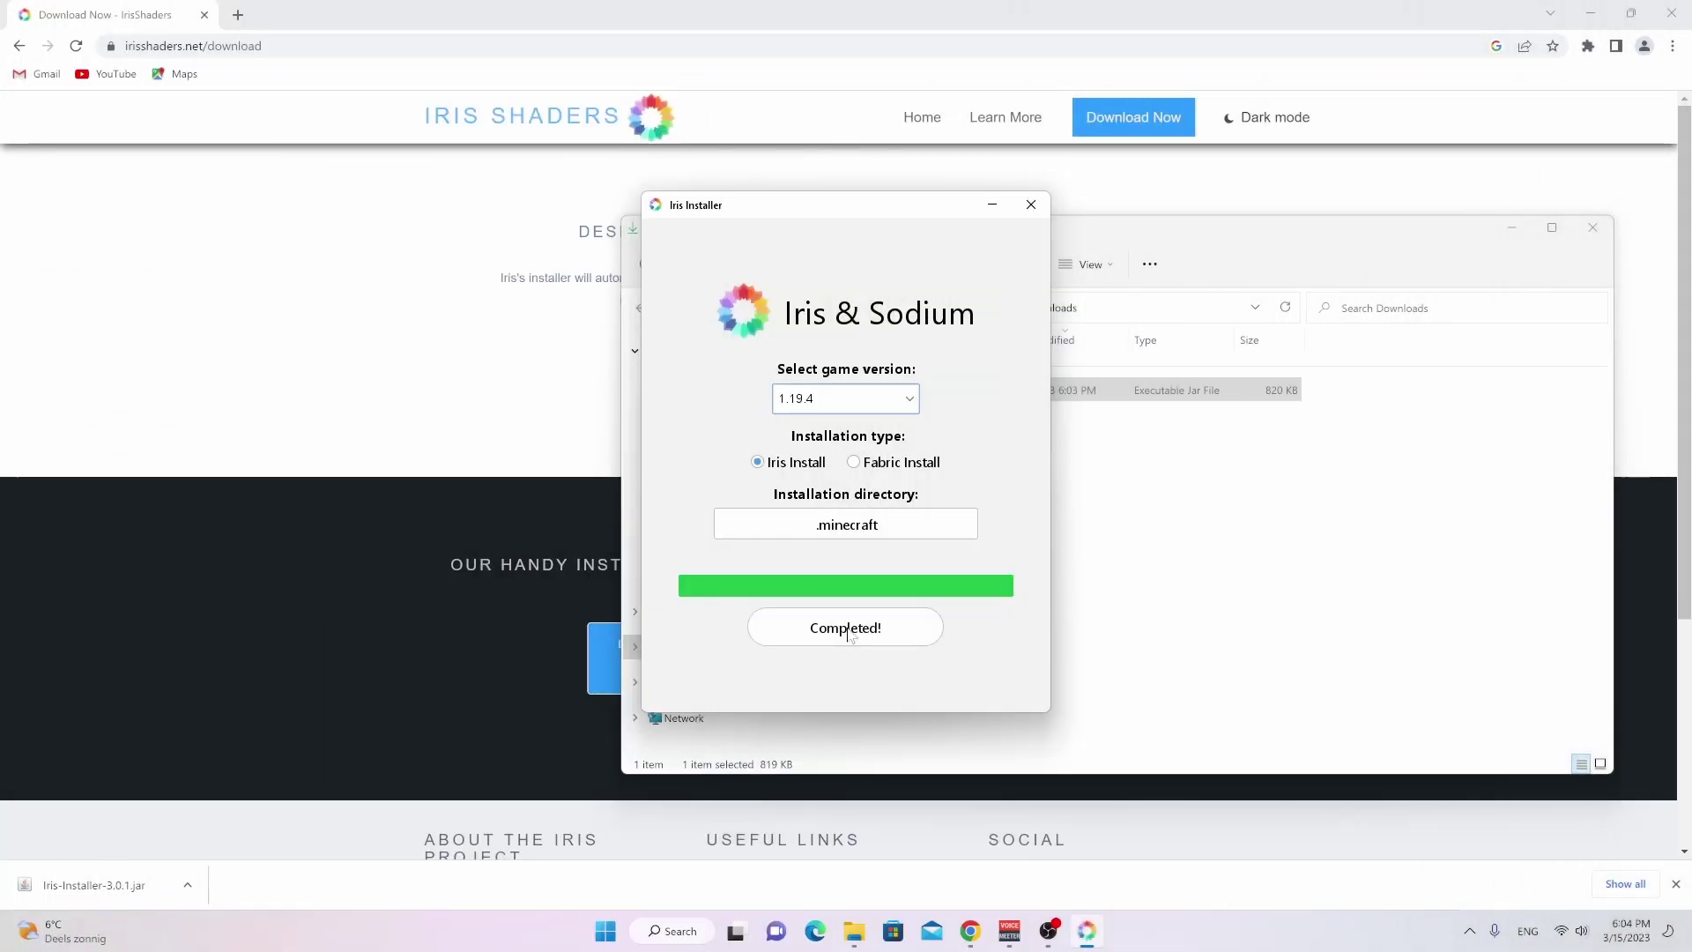
left_click(1031, 205)
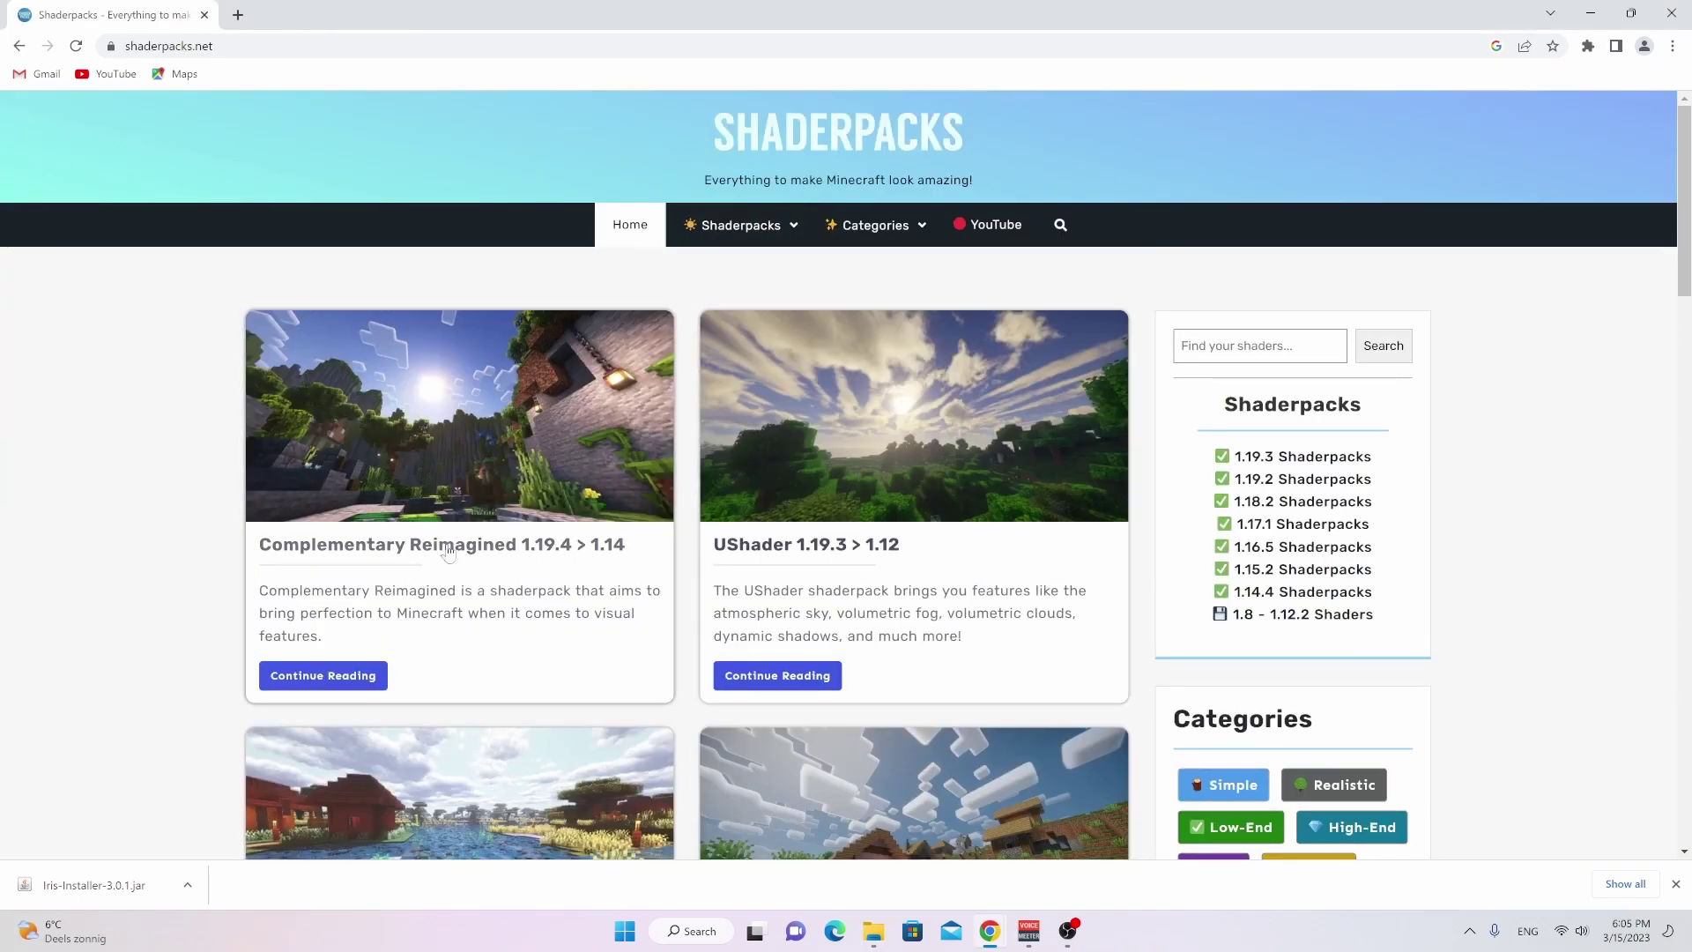
- Download the Complementary Reimagined r2.0.3 shader pack for 1.19.4 from CurseForge
left_click(429, 544)
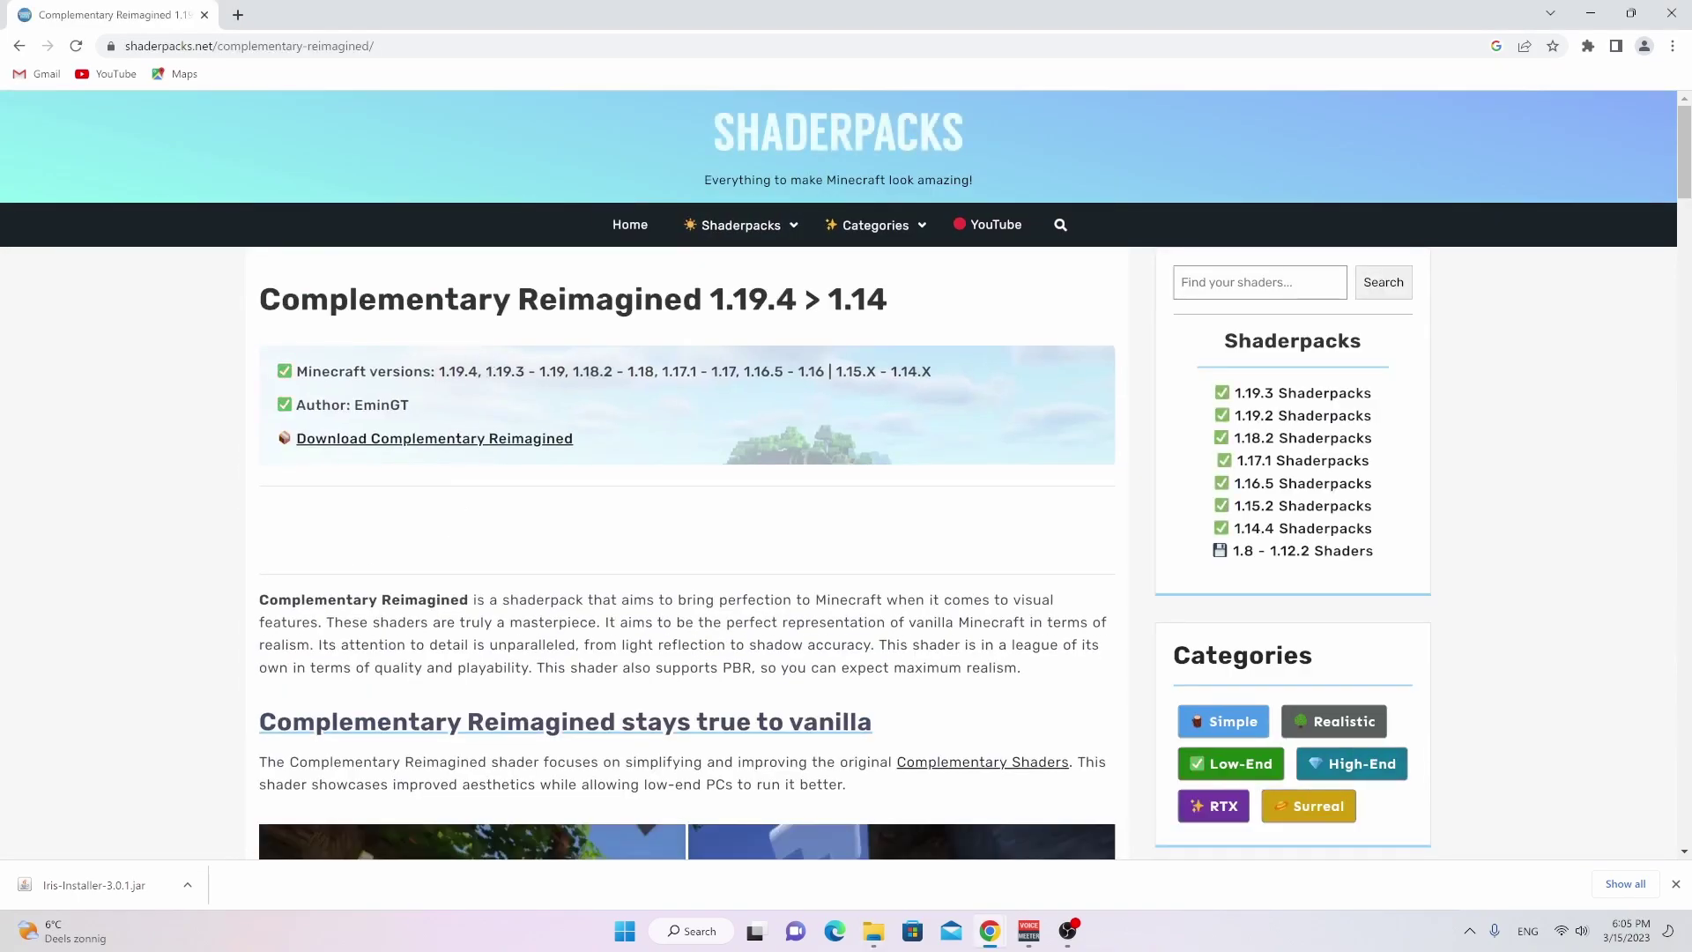
left_click(435, 439)
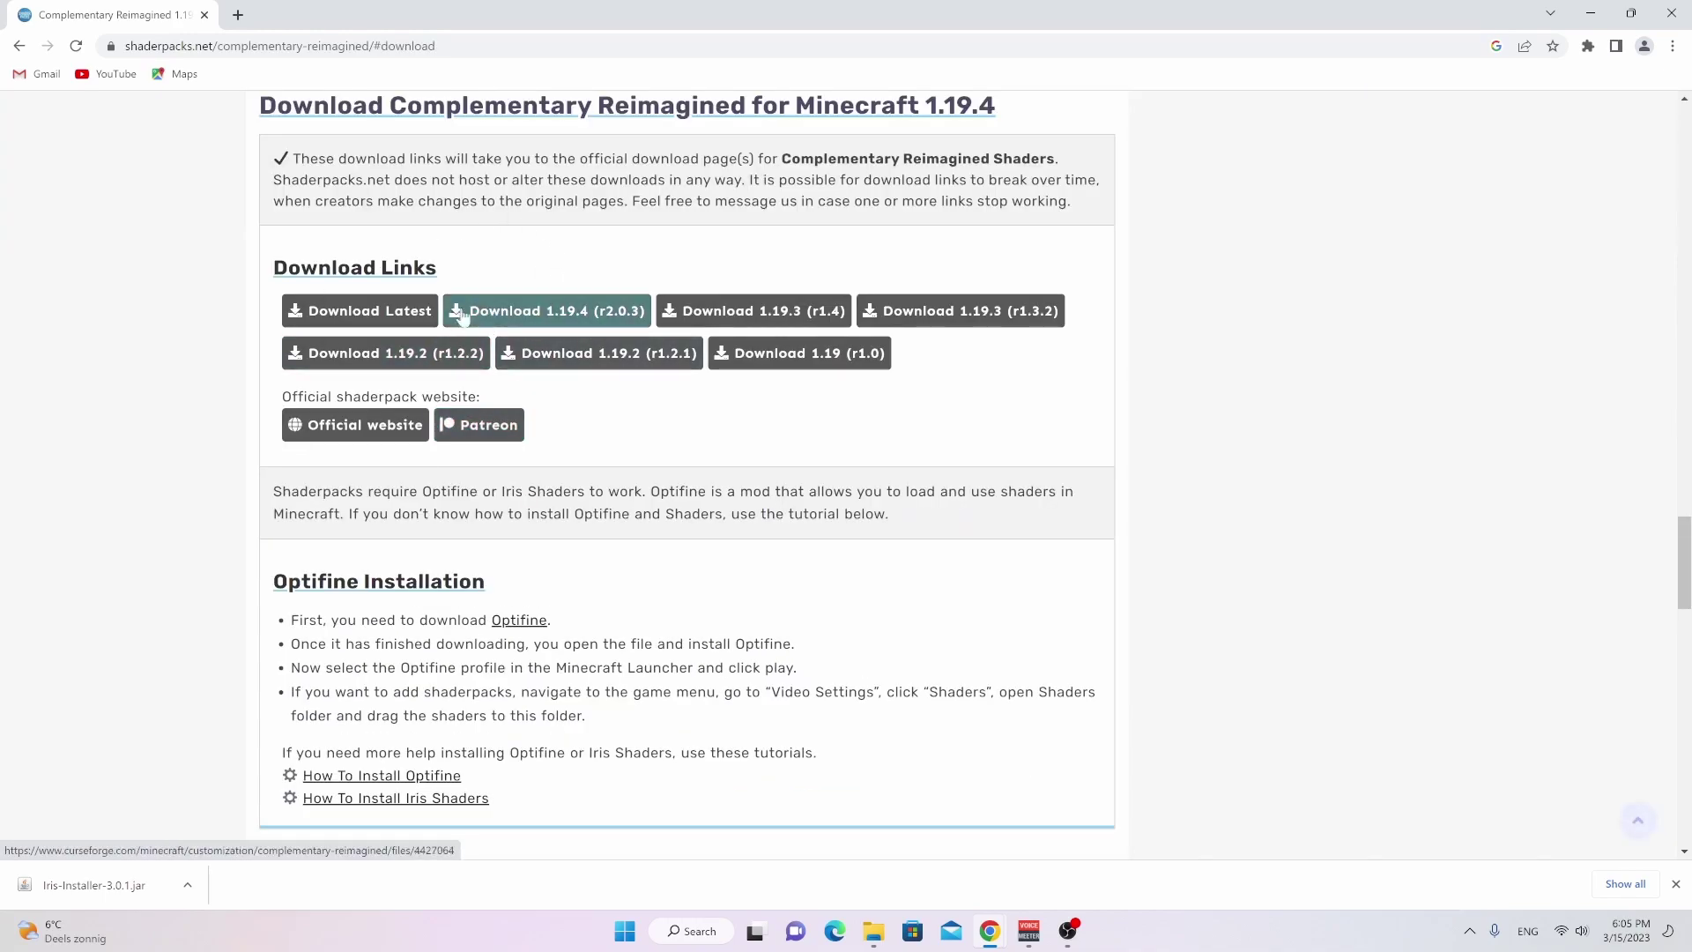
left_click(582, 320)
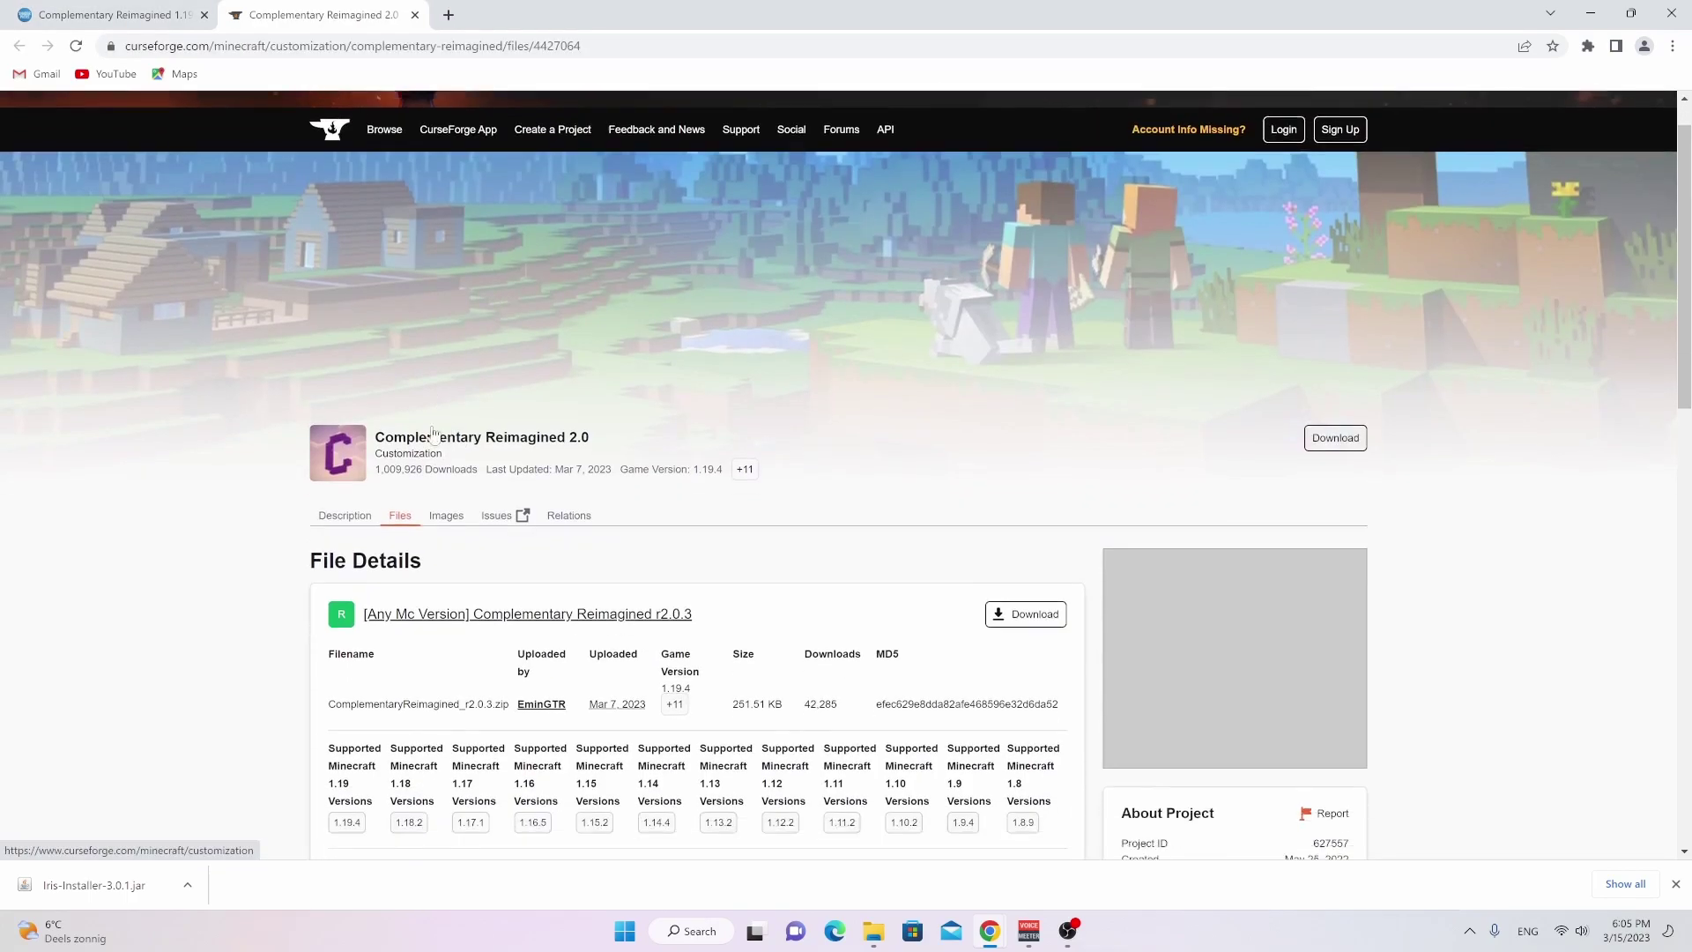
scroll(850, 396, "down", 4)
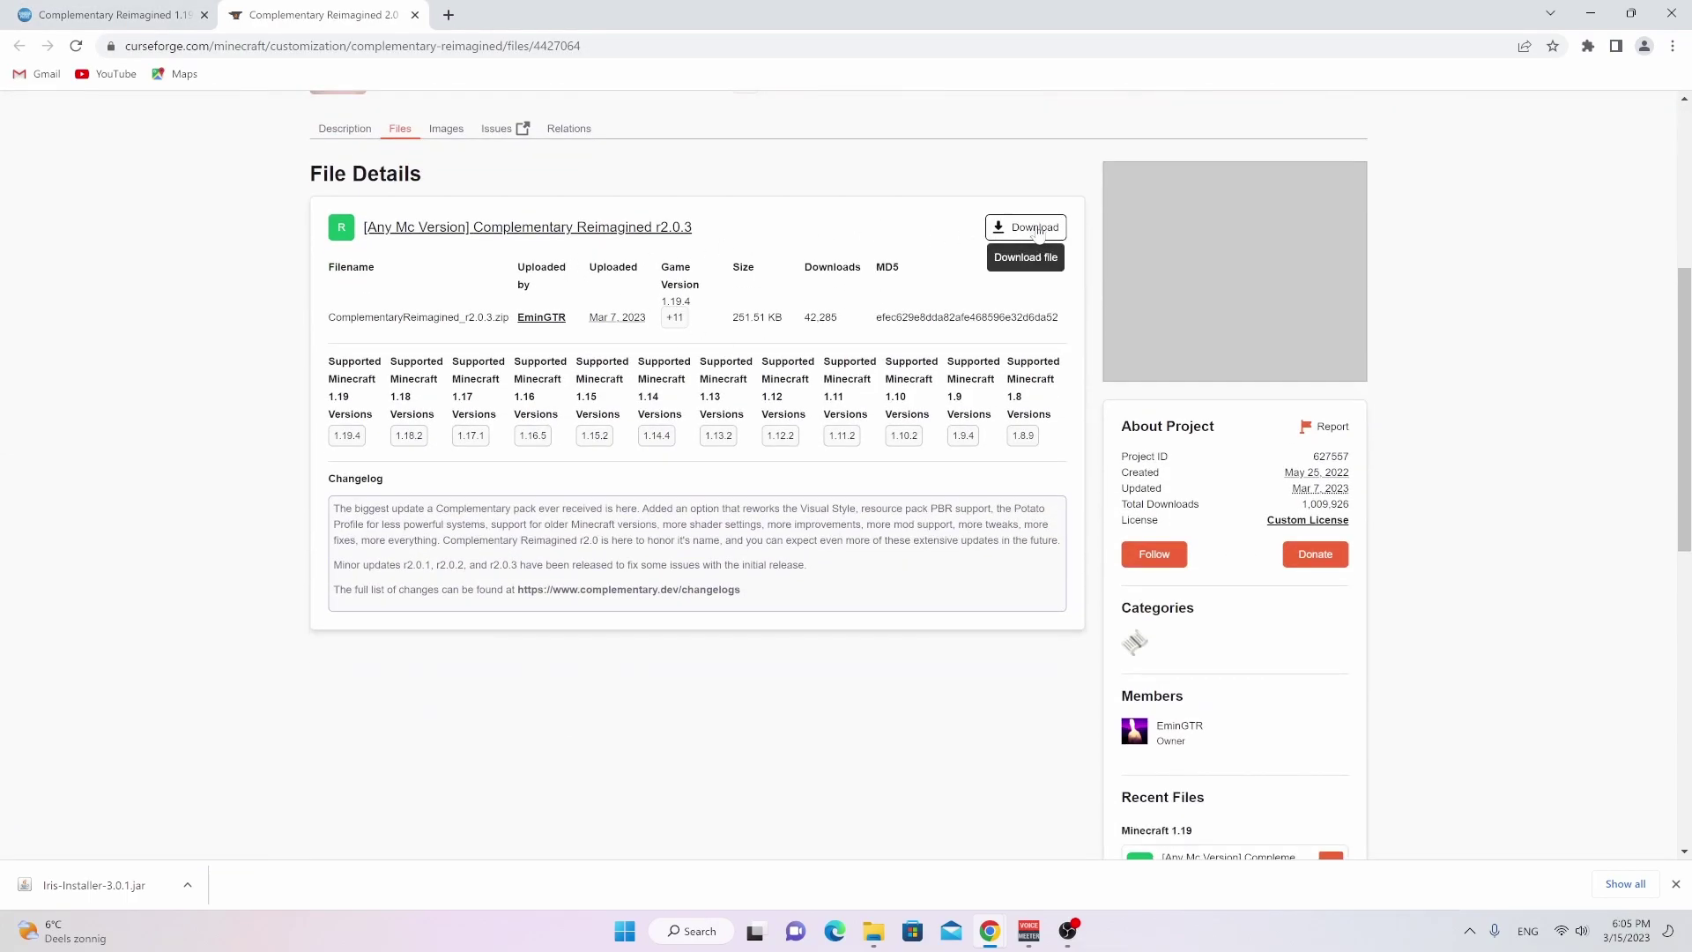
left_click(1031, 229)
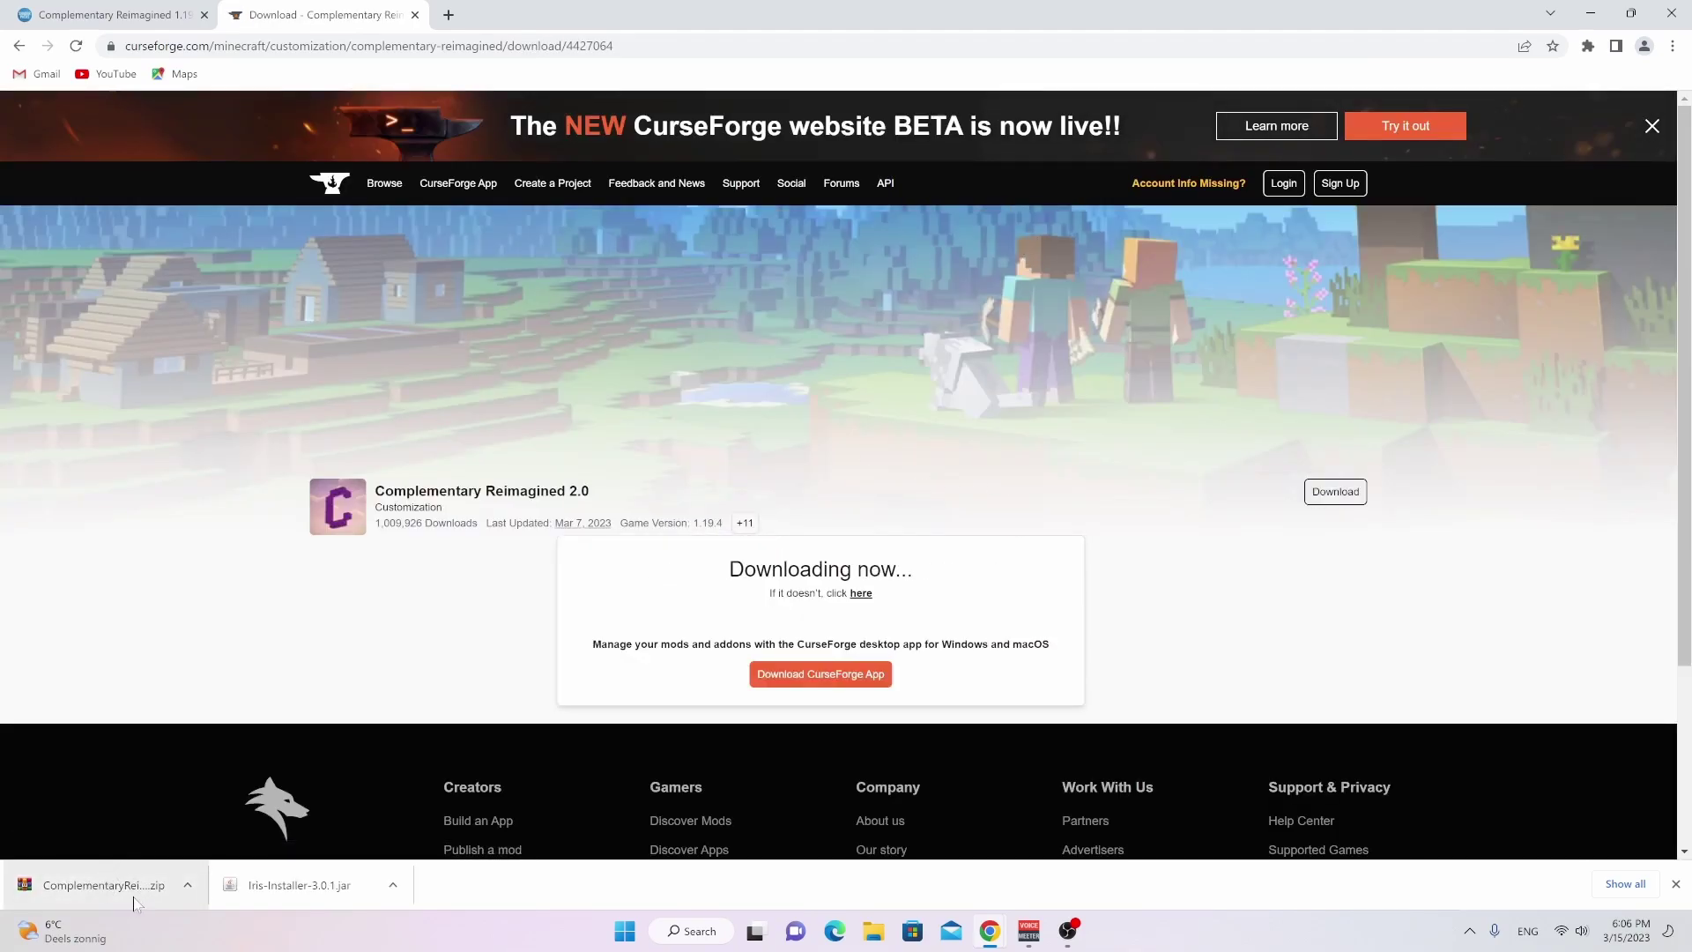
- Move ComplementaryReimagined_r2.0.3.zip from the Downloads folder onto the desktop
left_click(187, 885)
left_click(228, 816)
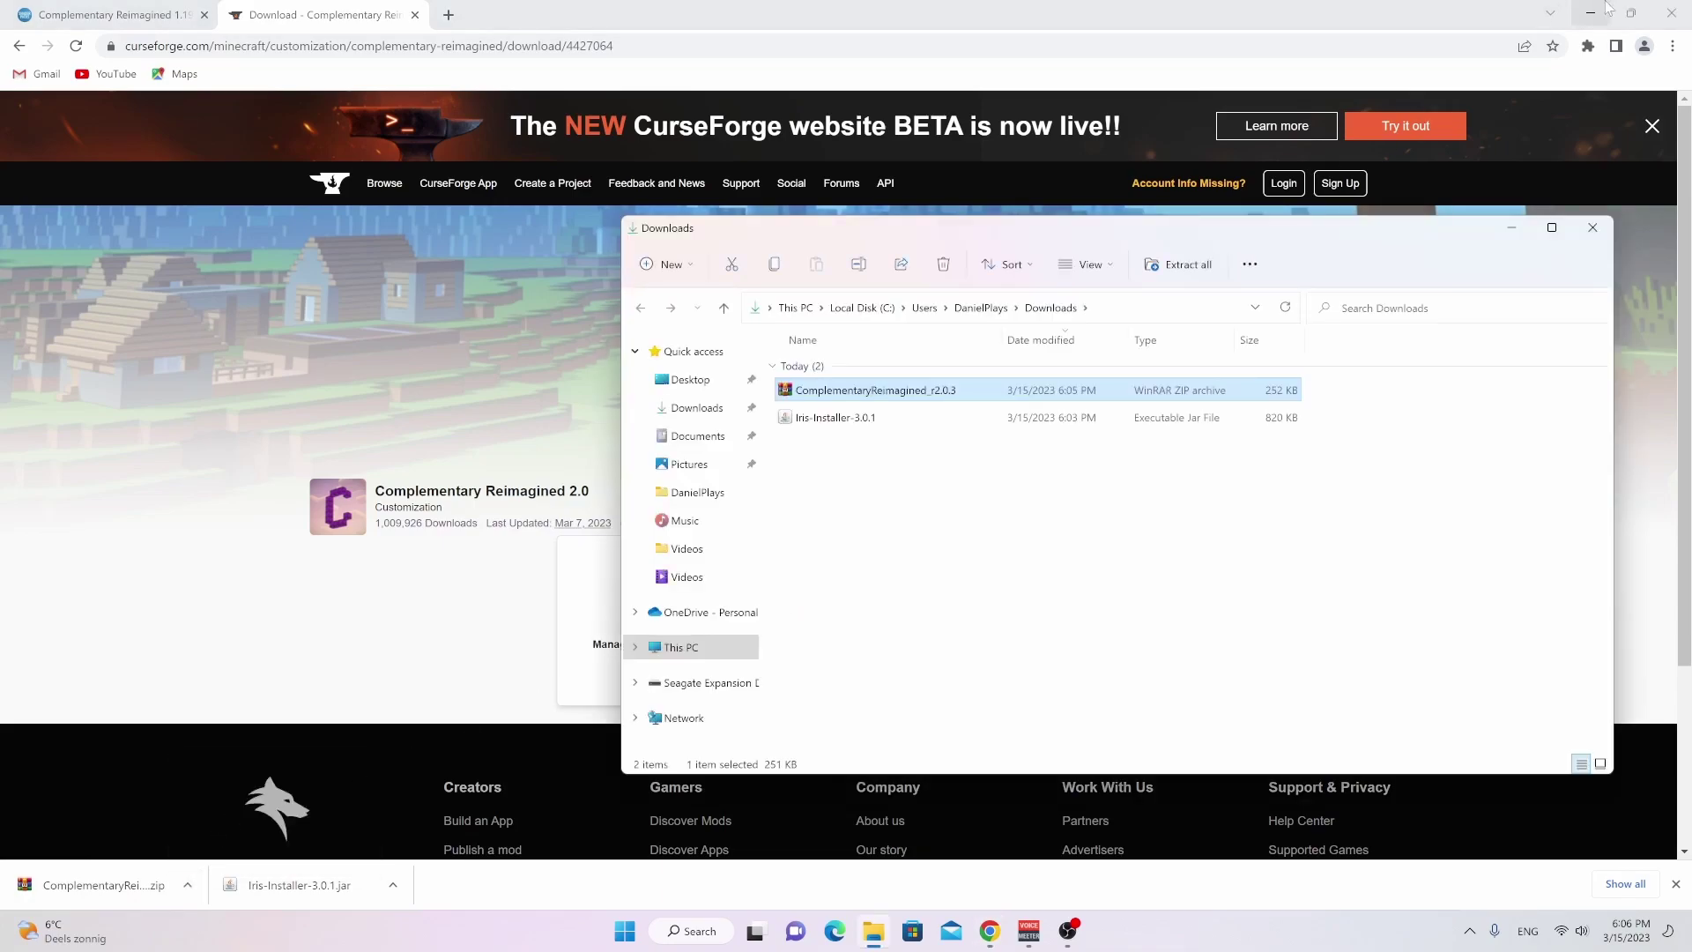
left_click(1606, 8)
left_click_drag(798, 391, 82, 234)
- Open the .minecraft folder inside %appdata% Roaming using the Run prompt
left_click(1510, 226)
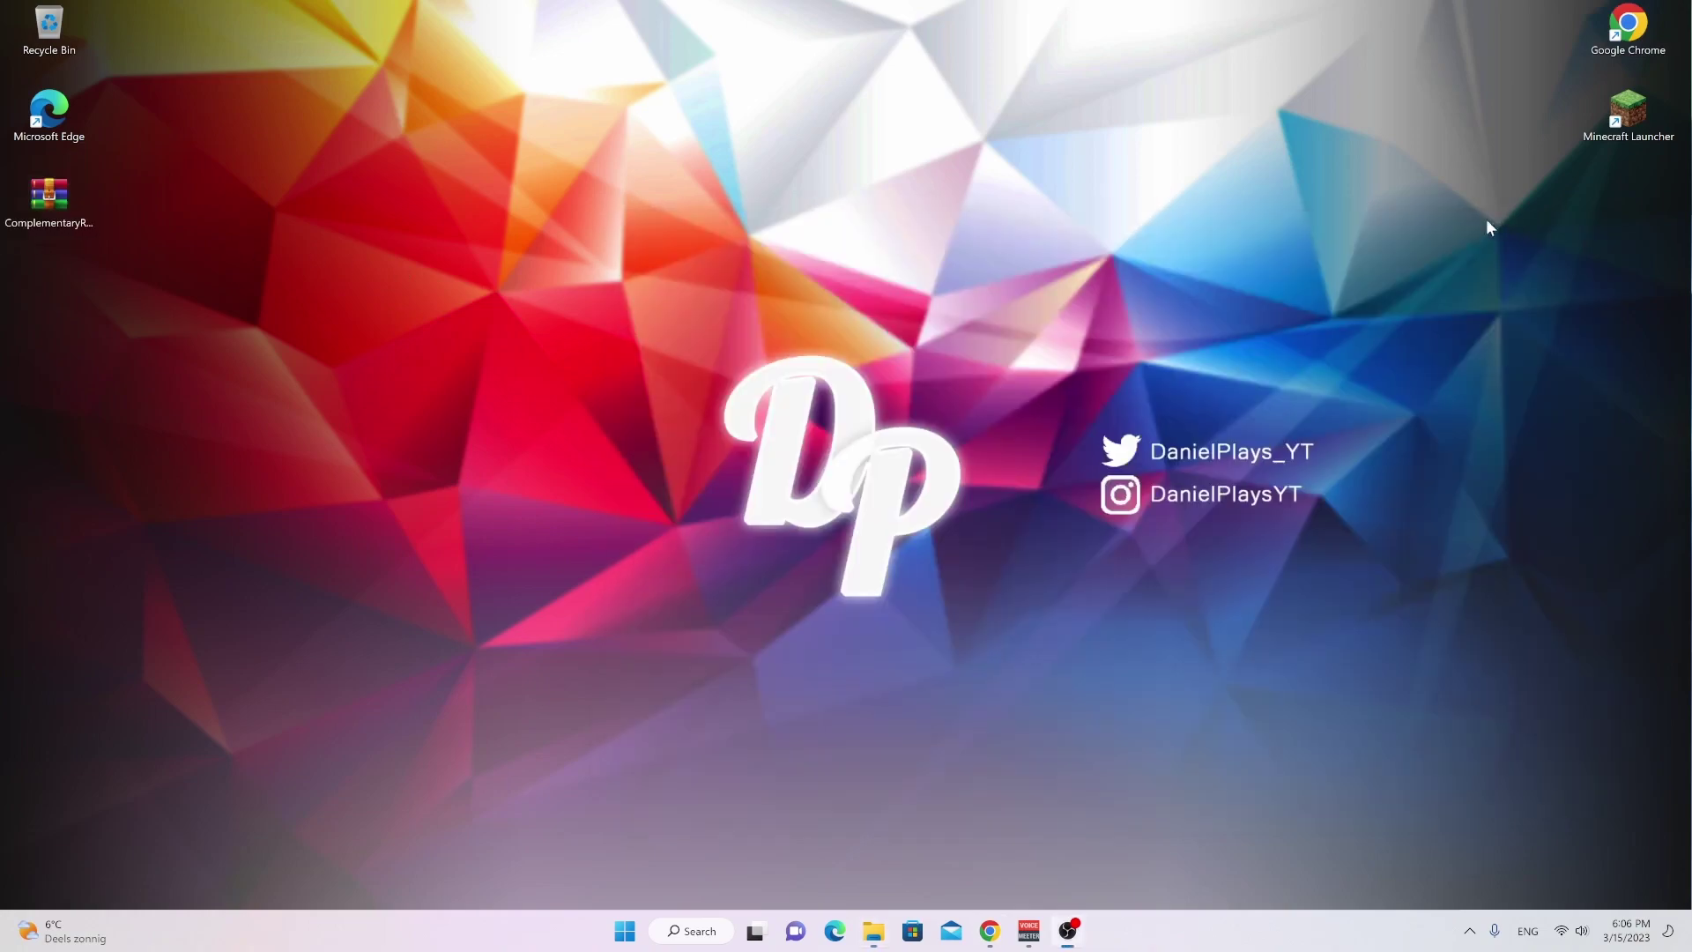
key("super+r")
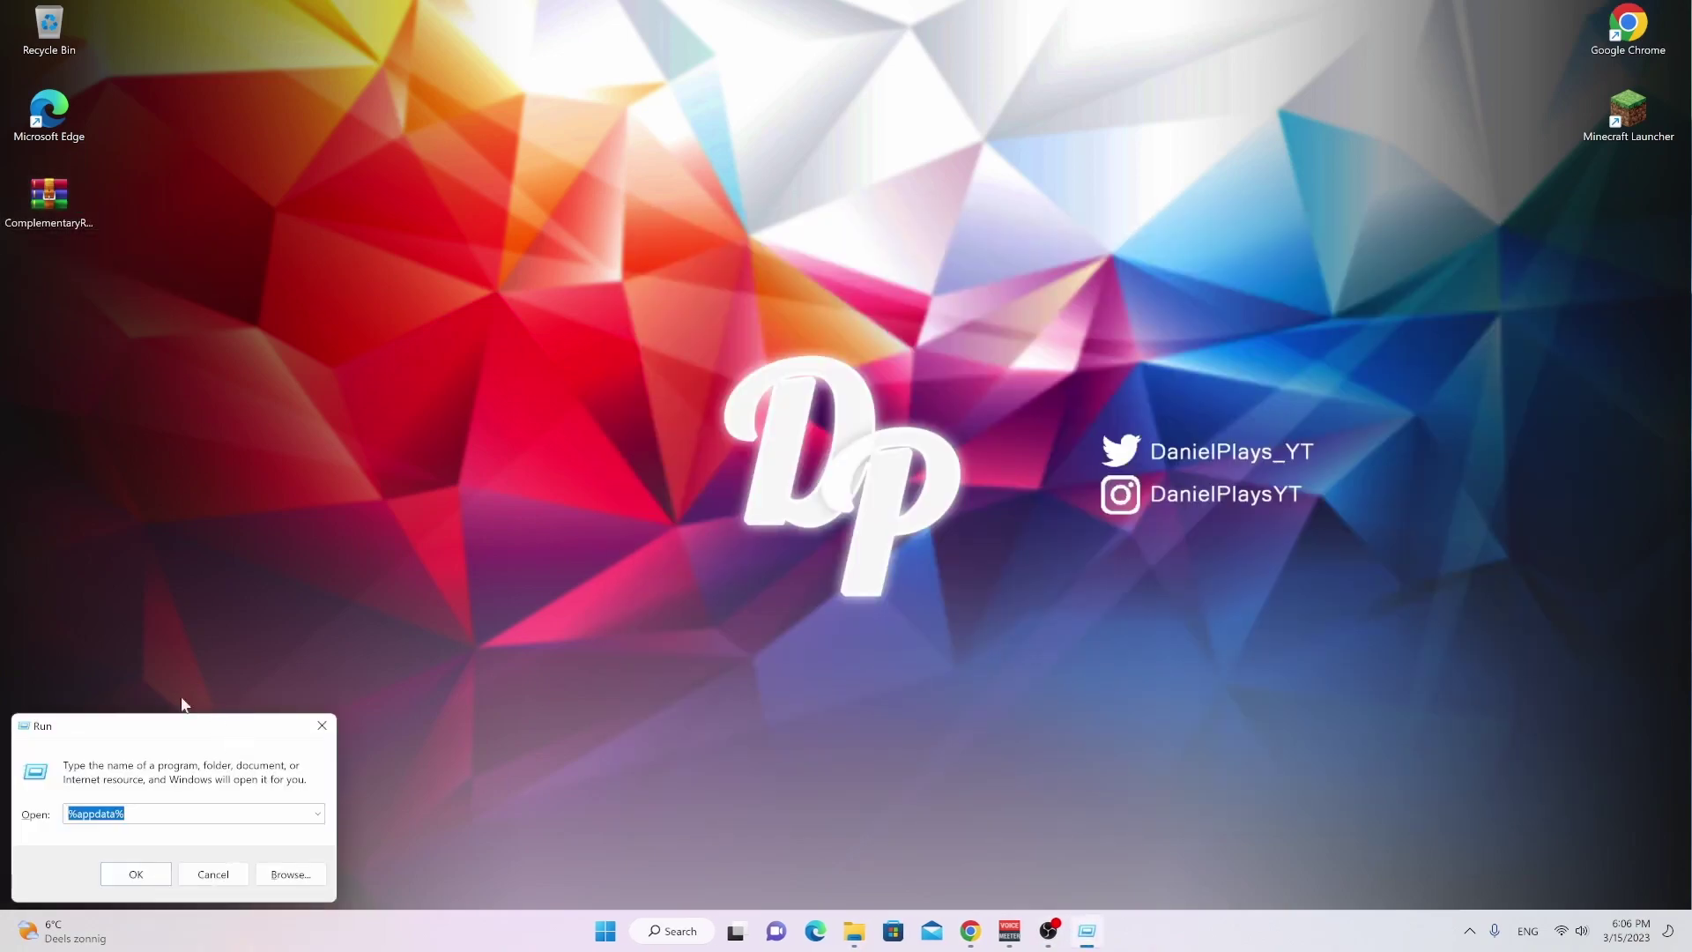
left_click(68, 814)
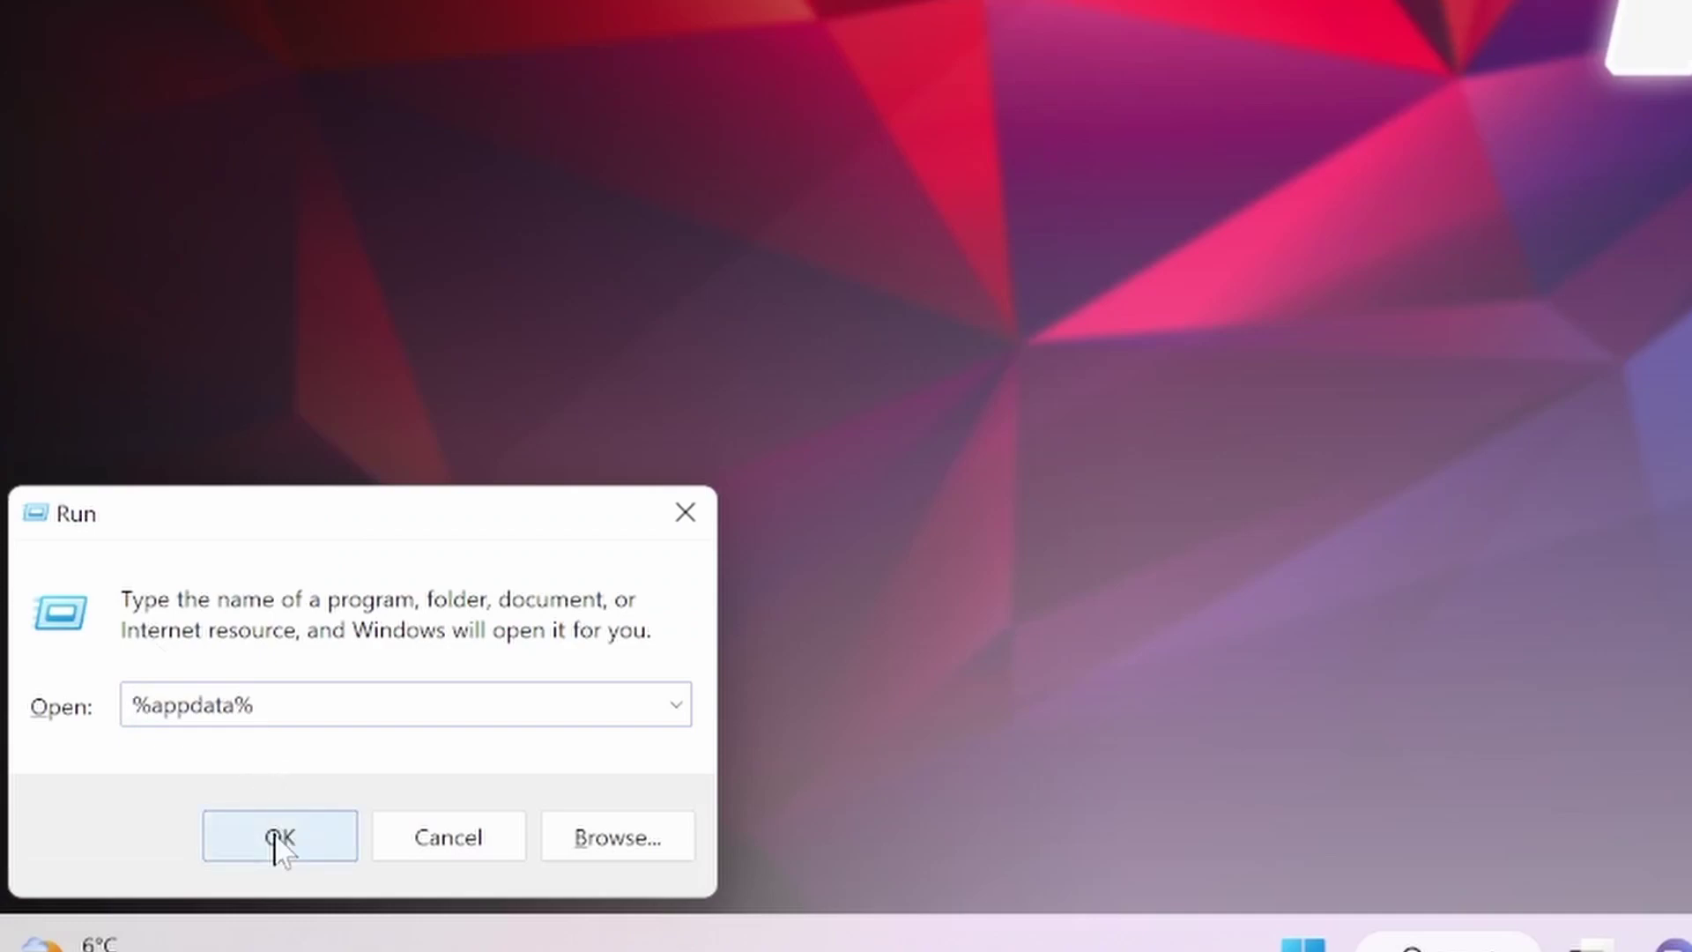
left_click(277, 838)
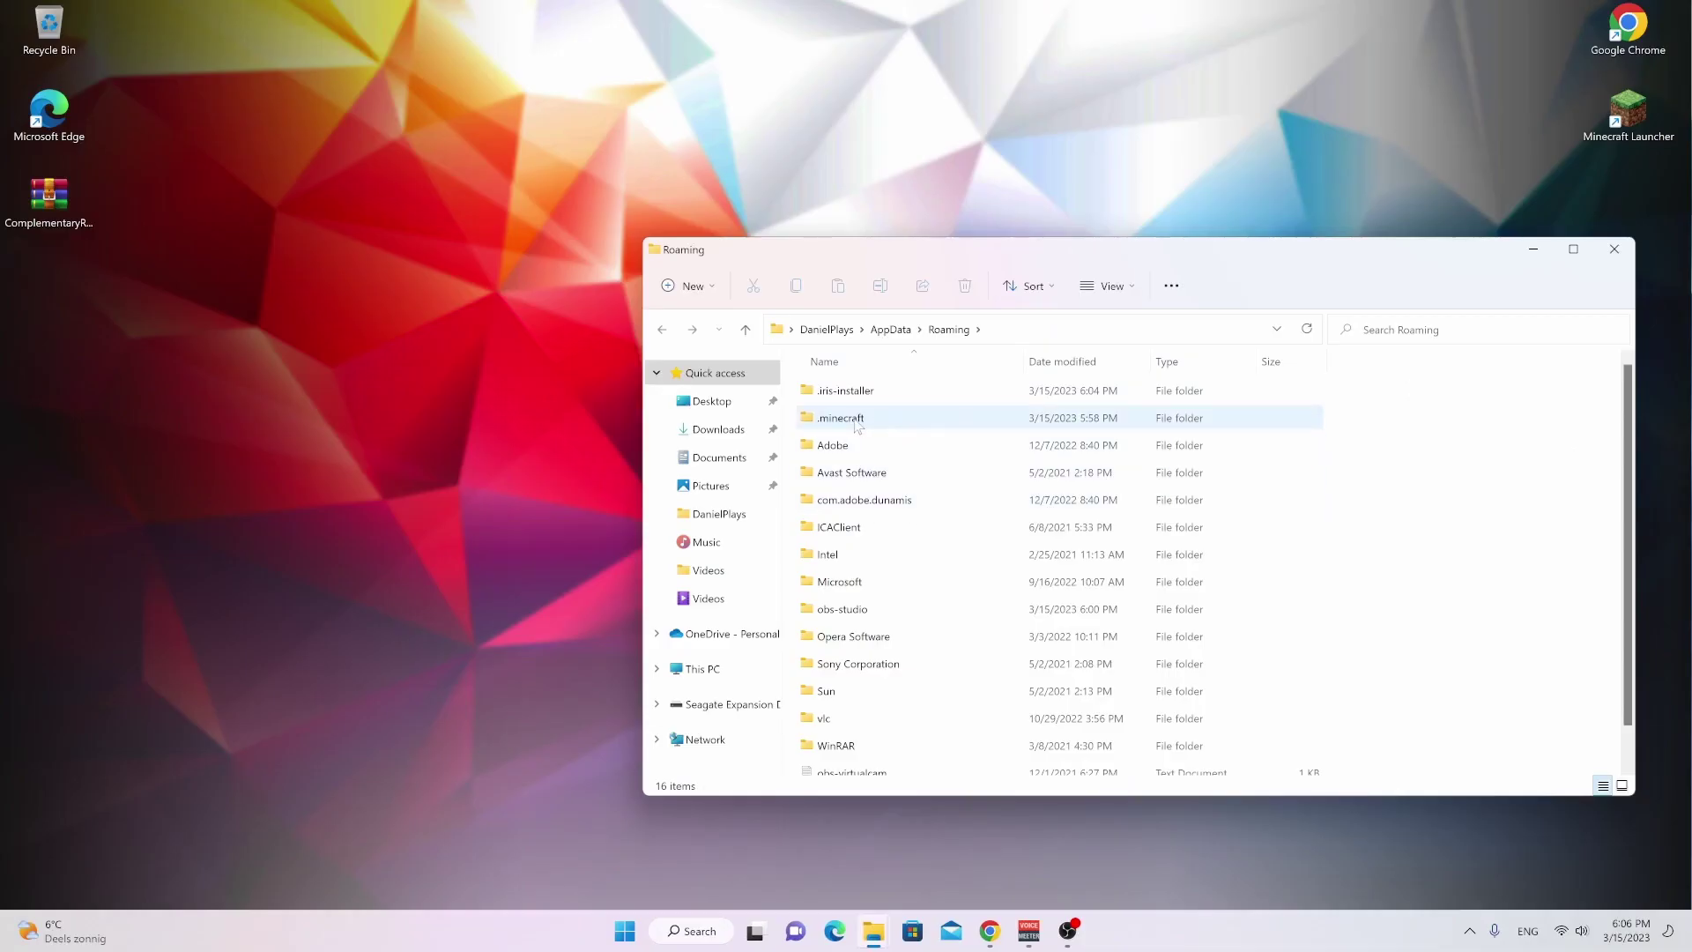
double_click(842, 418)
- Create a shaderpacks folder in .minecraft and move the ComplementaryReimagined zip into it
right_click(1444, 603)
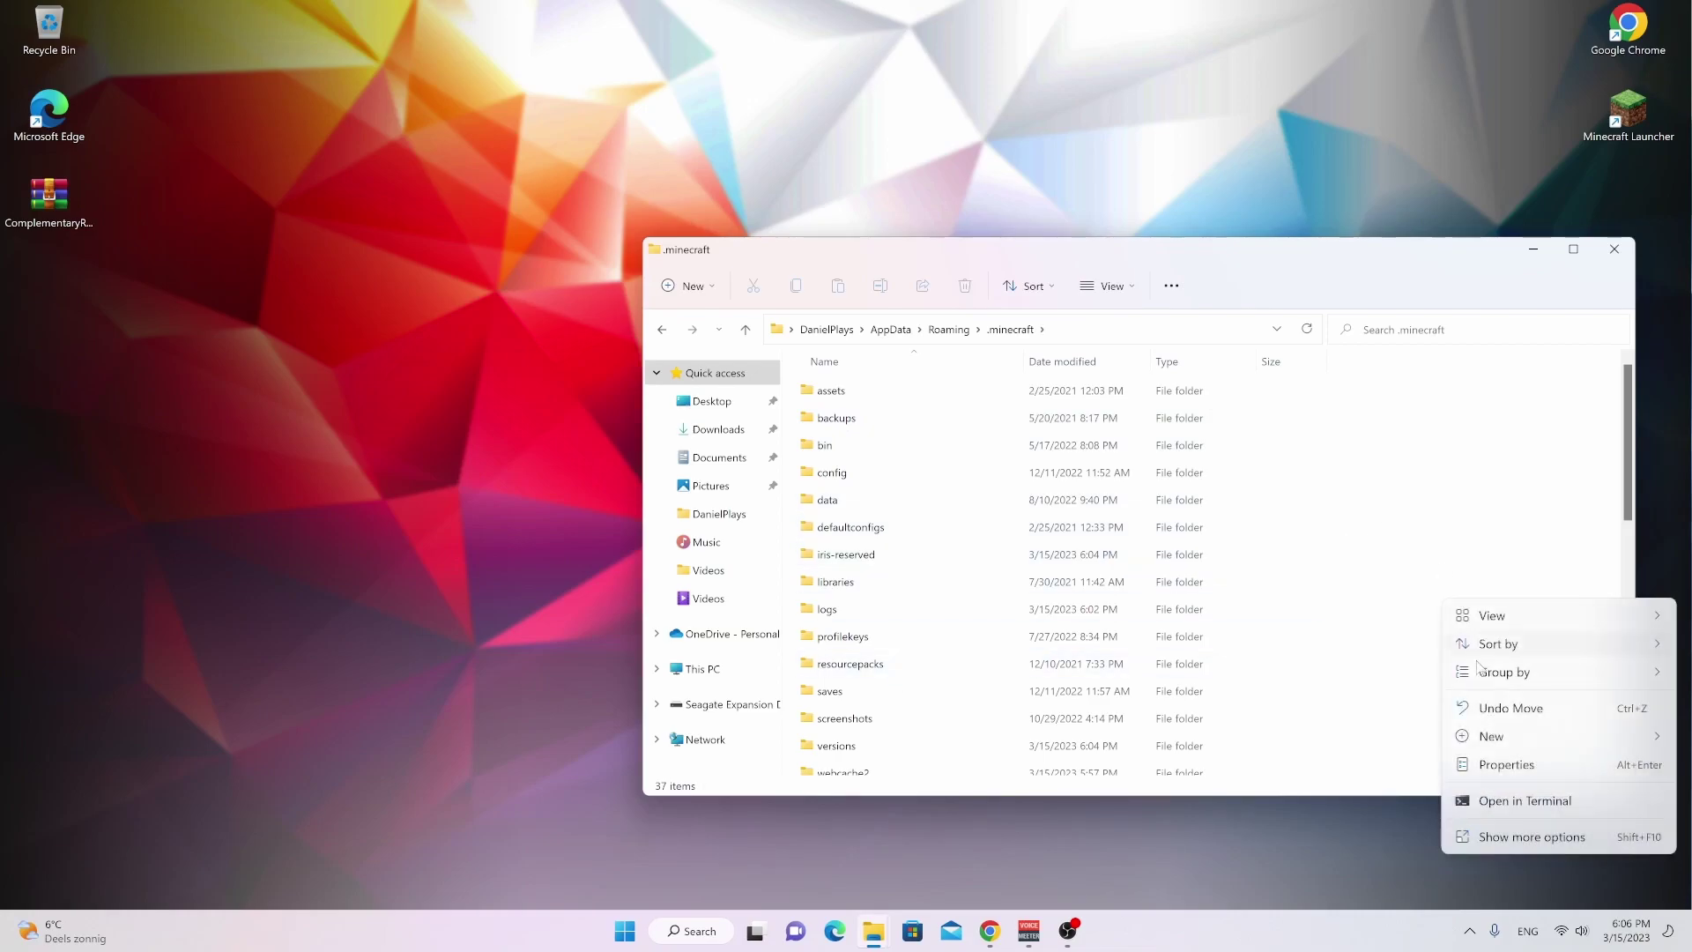
mouse_move(1482, 734)
left_click(1468, 540)
type("shaderpacks")
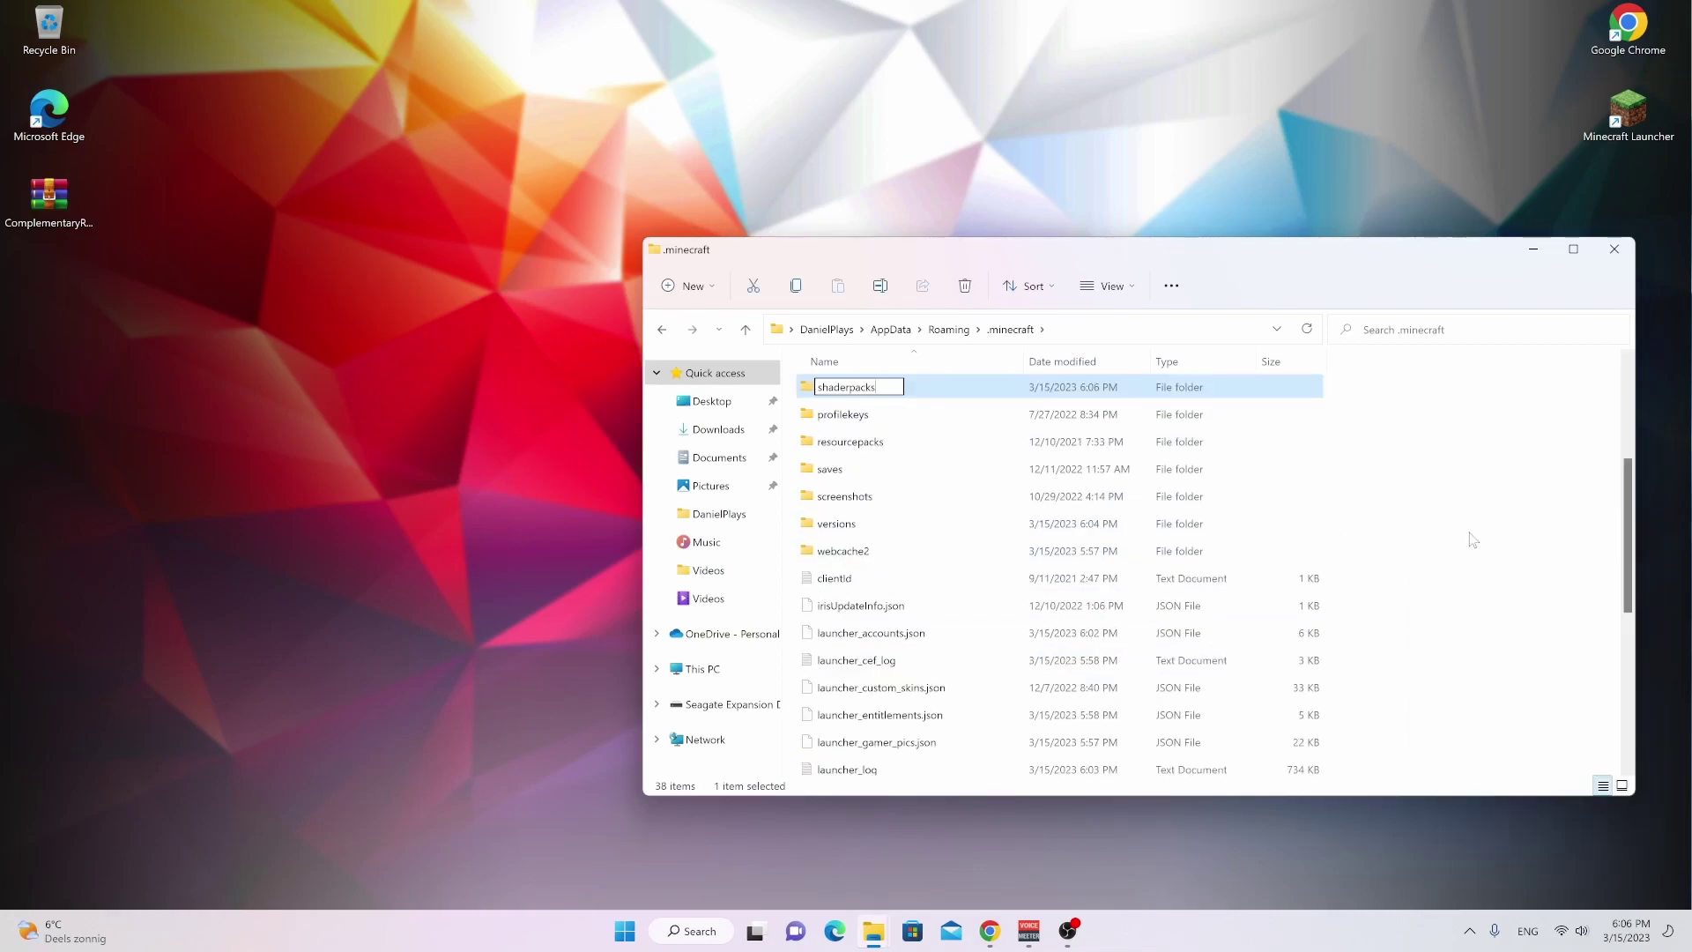
key("Return")
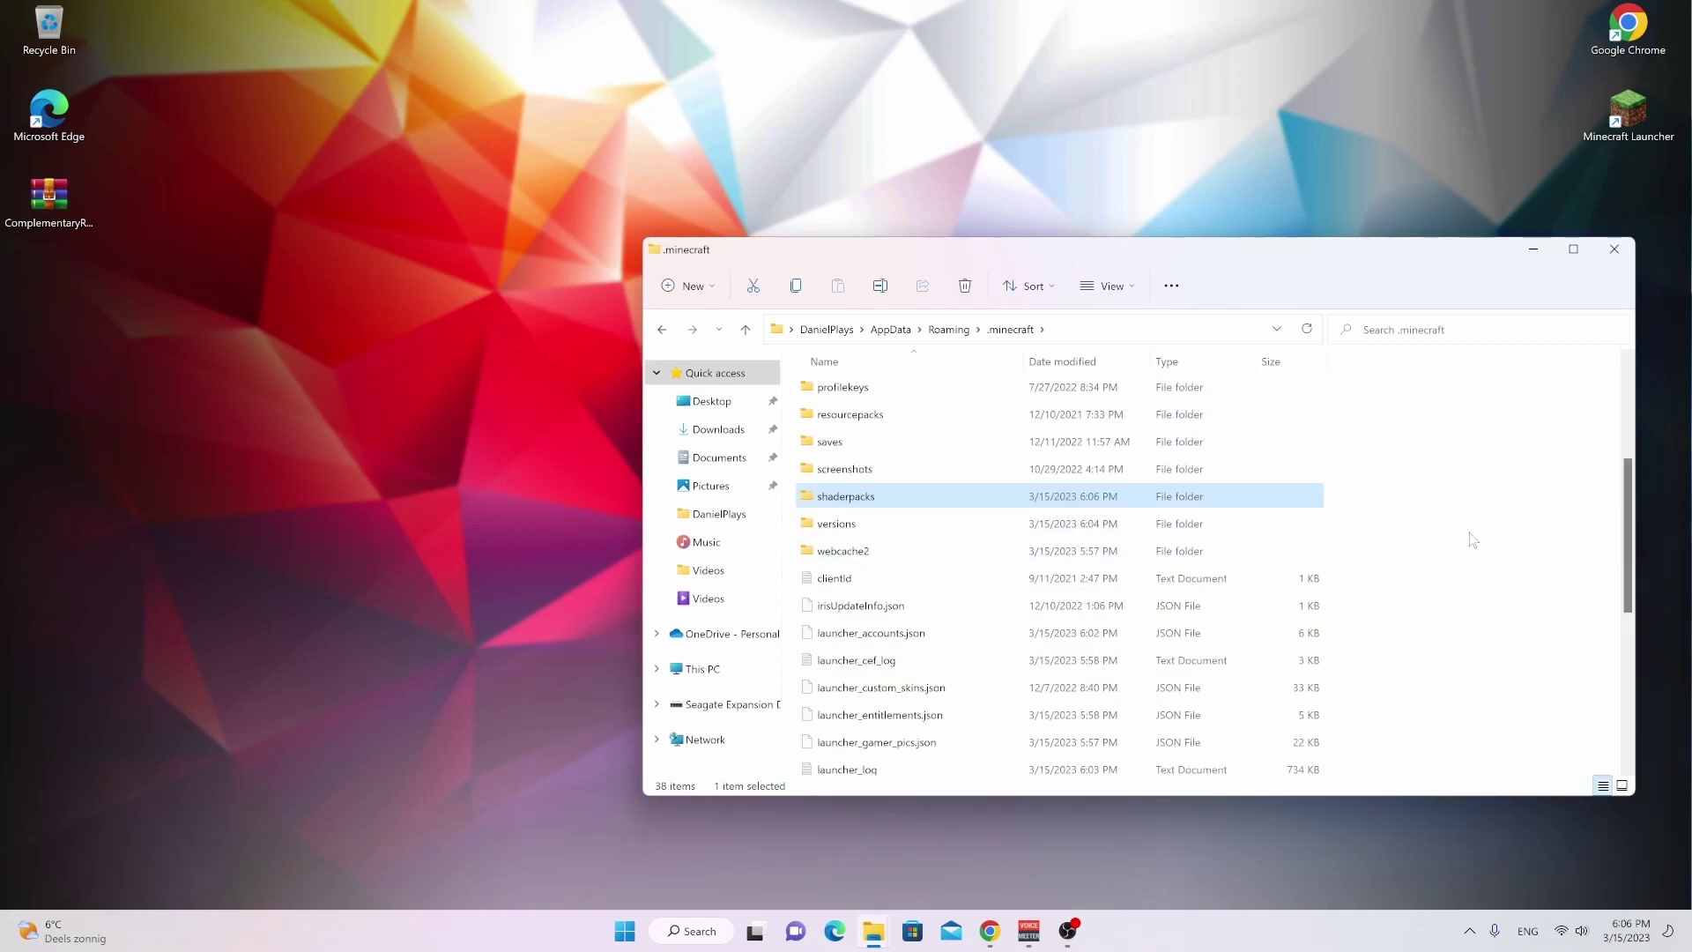
scroll(1468, 539, "up", 1)
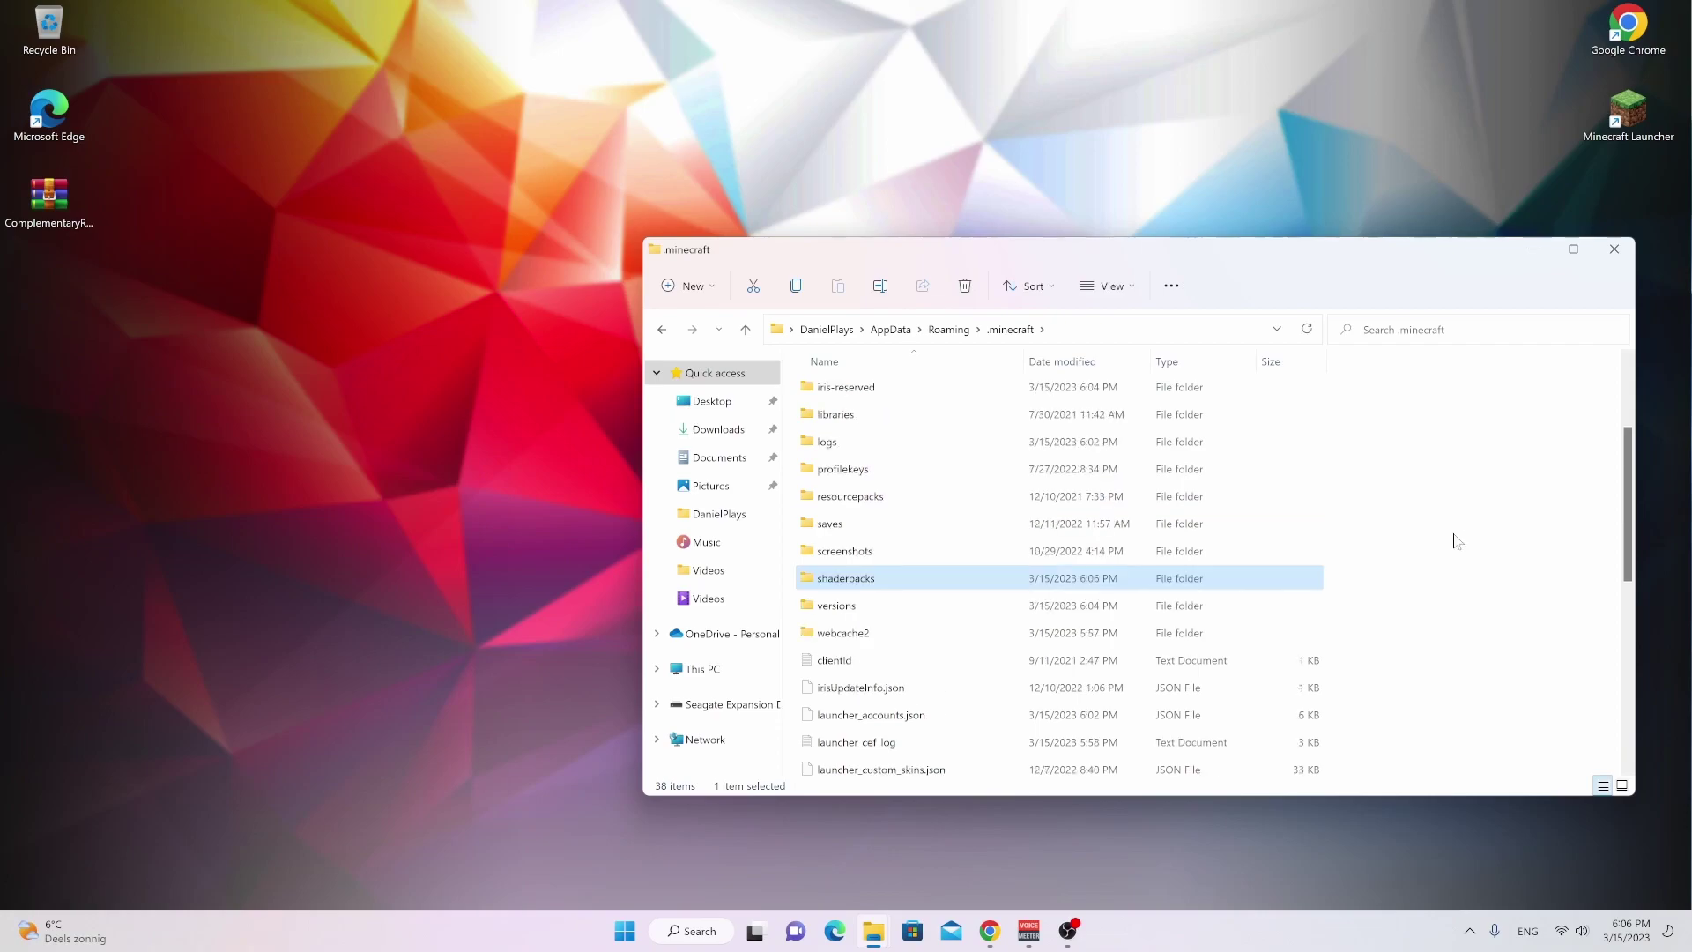
double_click(893, 578)
left_click_drag(48, 196, 883, 557)
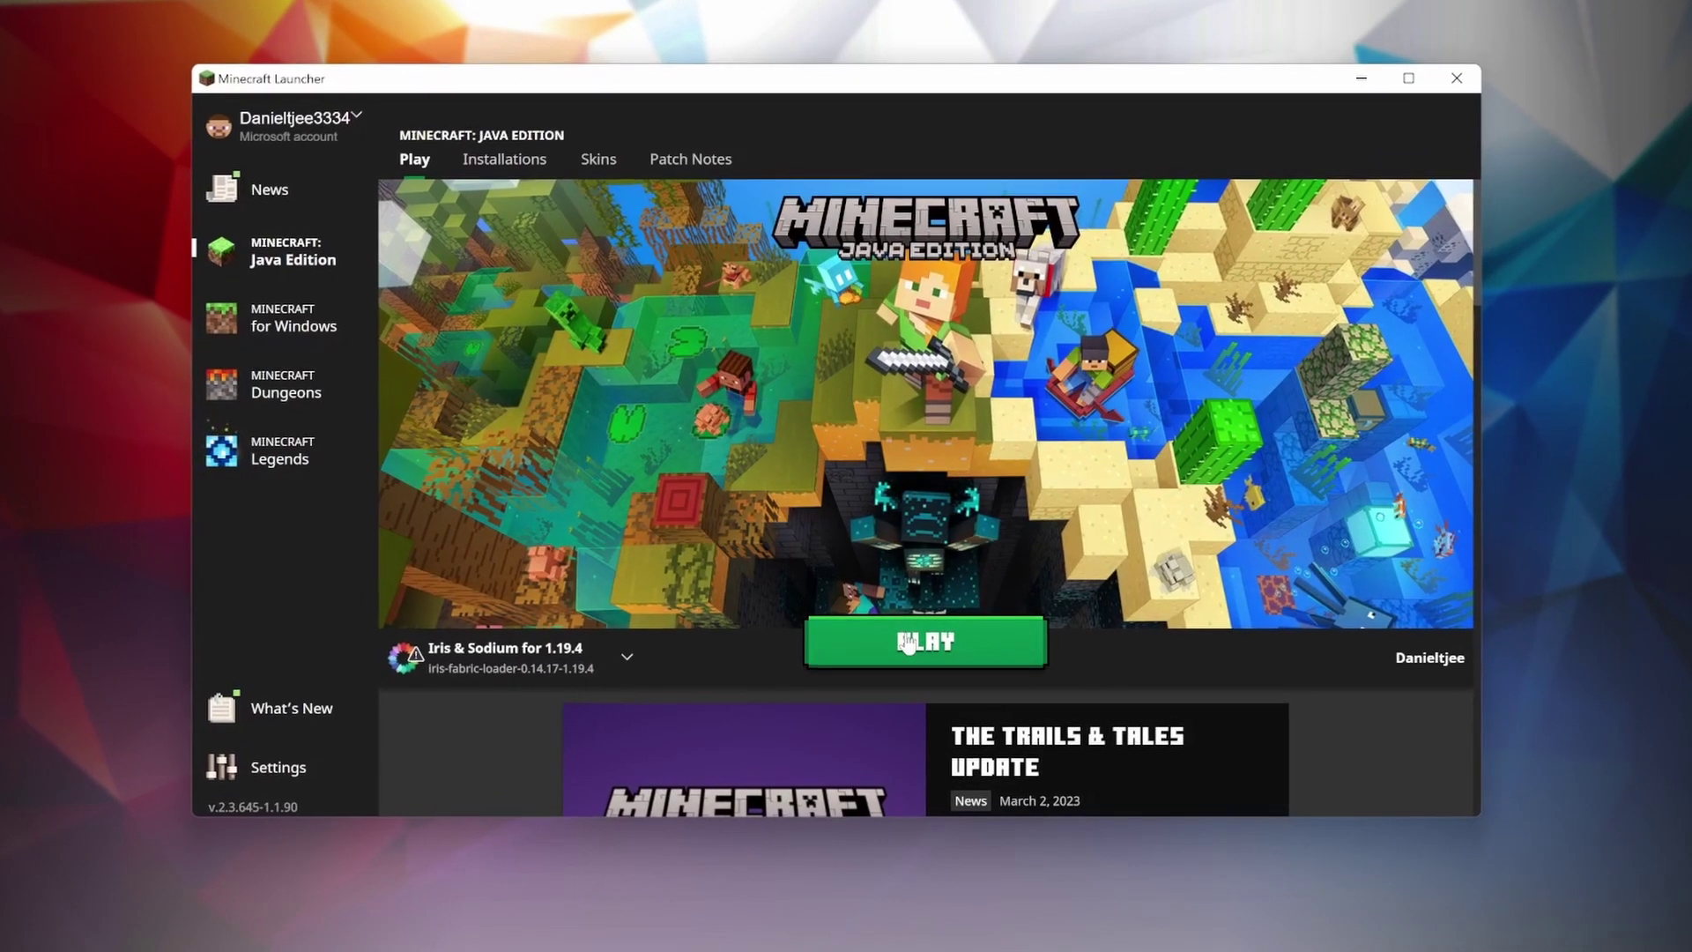
- Play the Iris & Sodium 1.19.4 installation, accepting the modified-installation risk warning
left_click(913, 617)
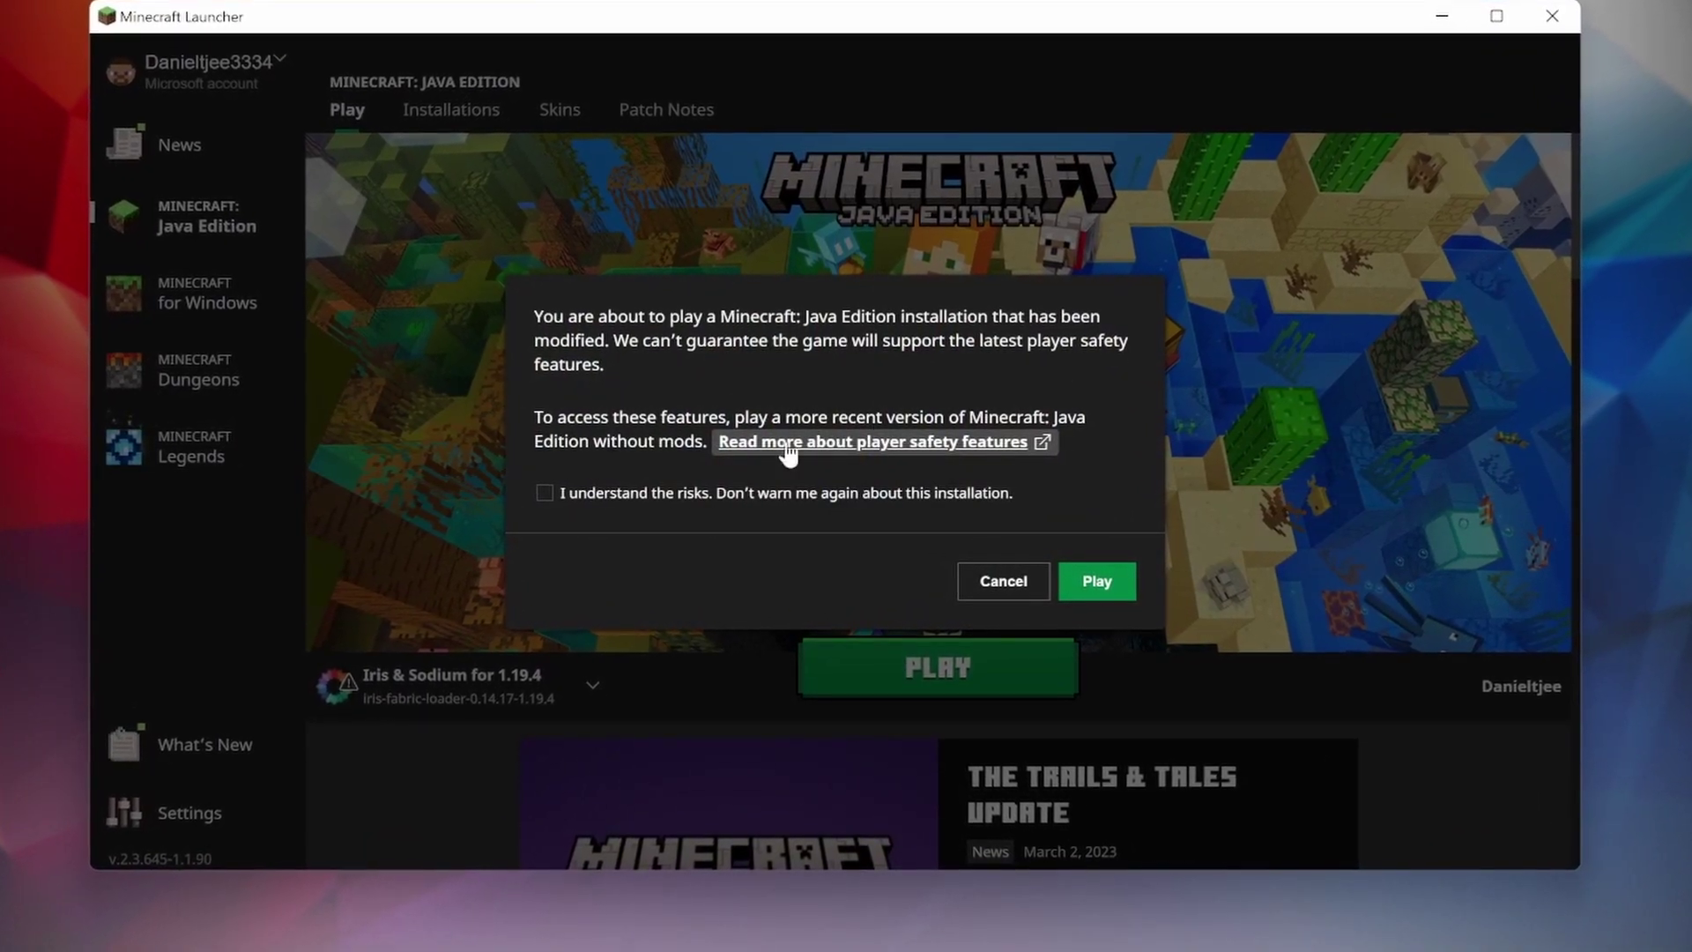
left_click(544, 493)
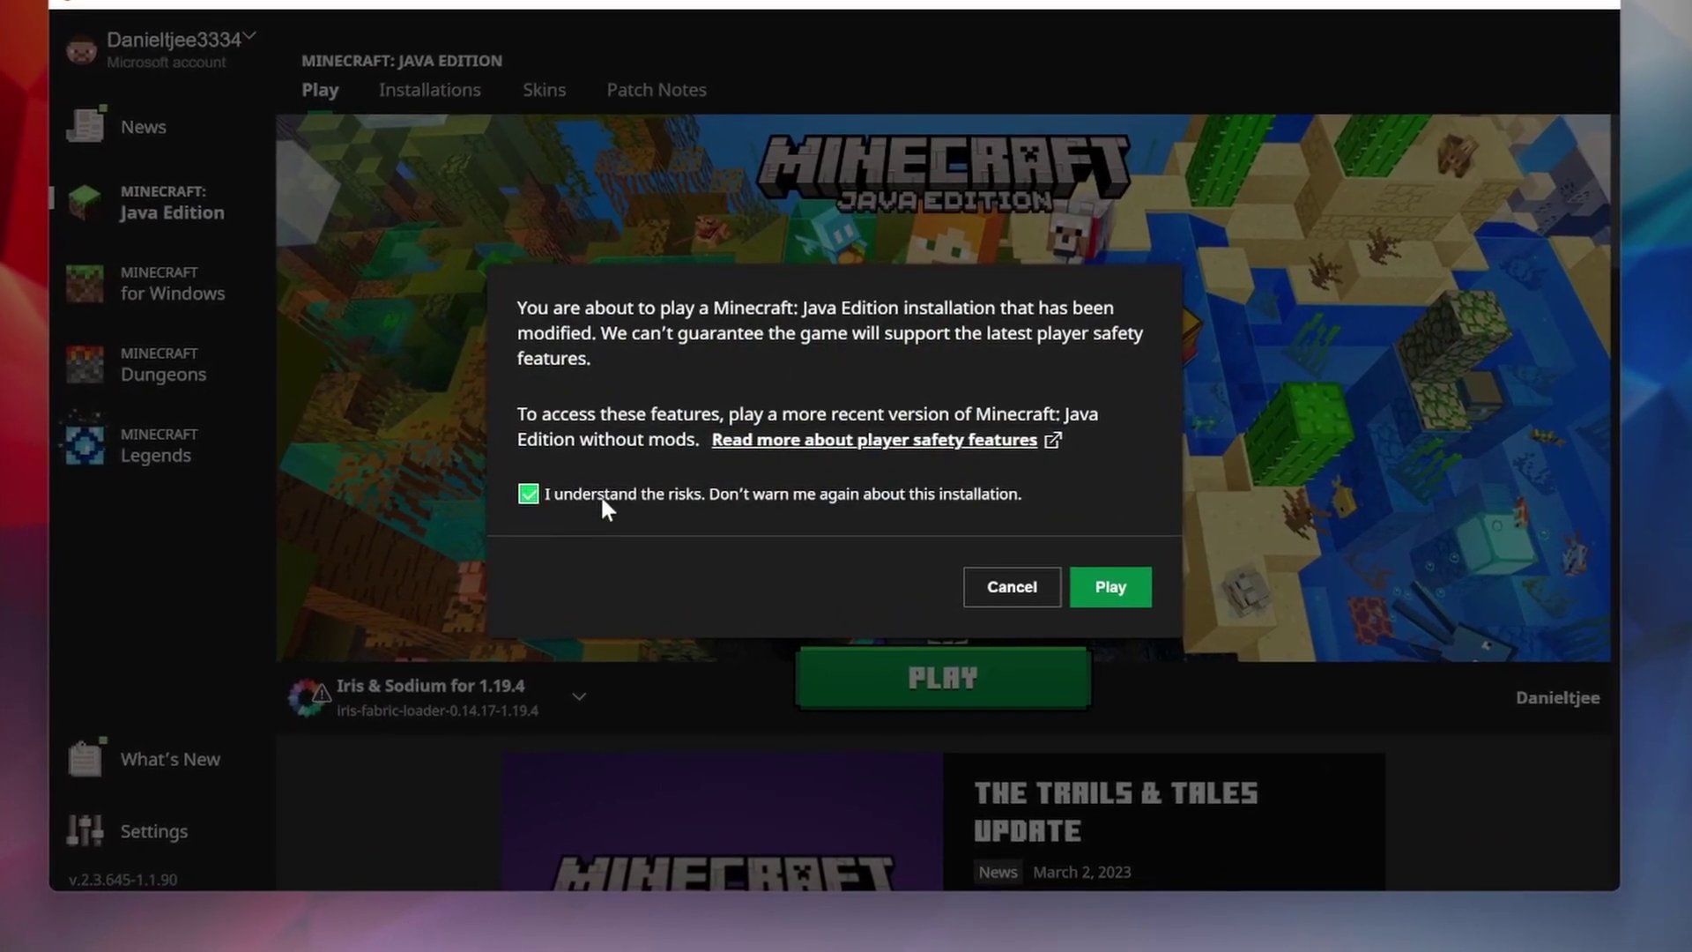
left_click(1112, 590)
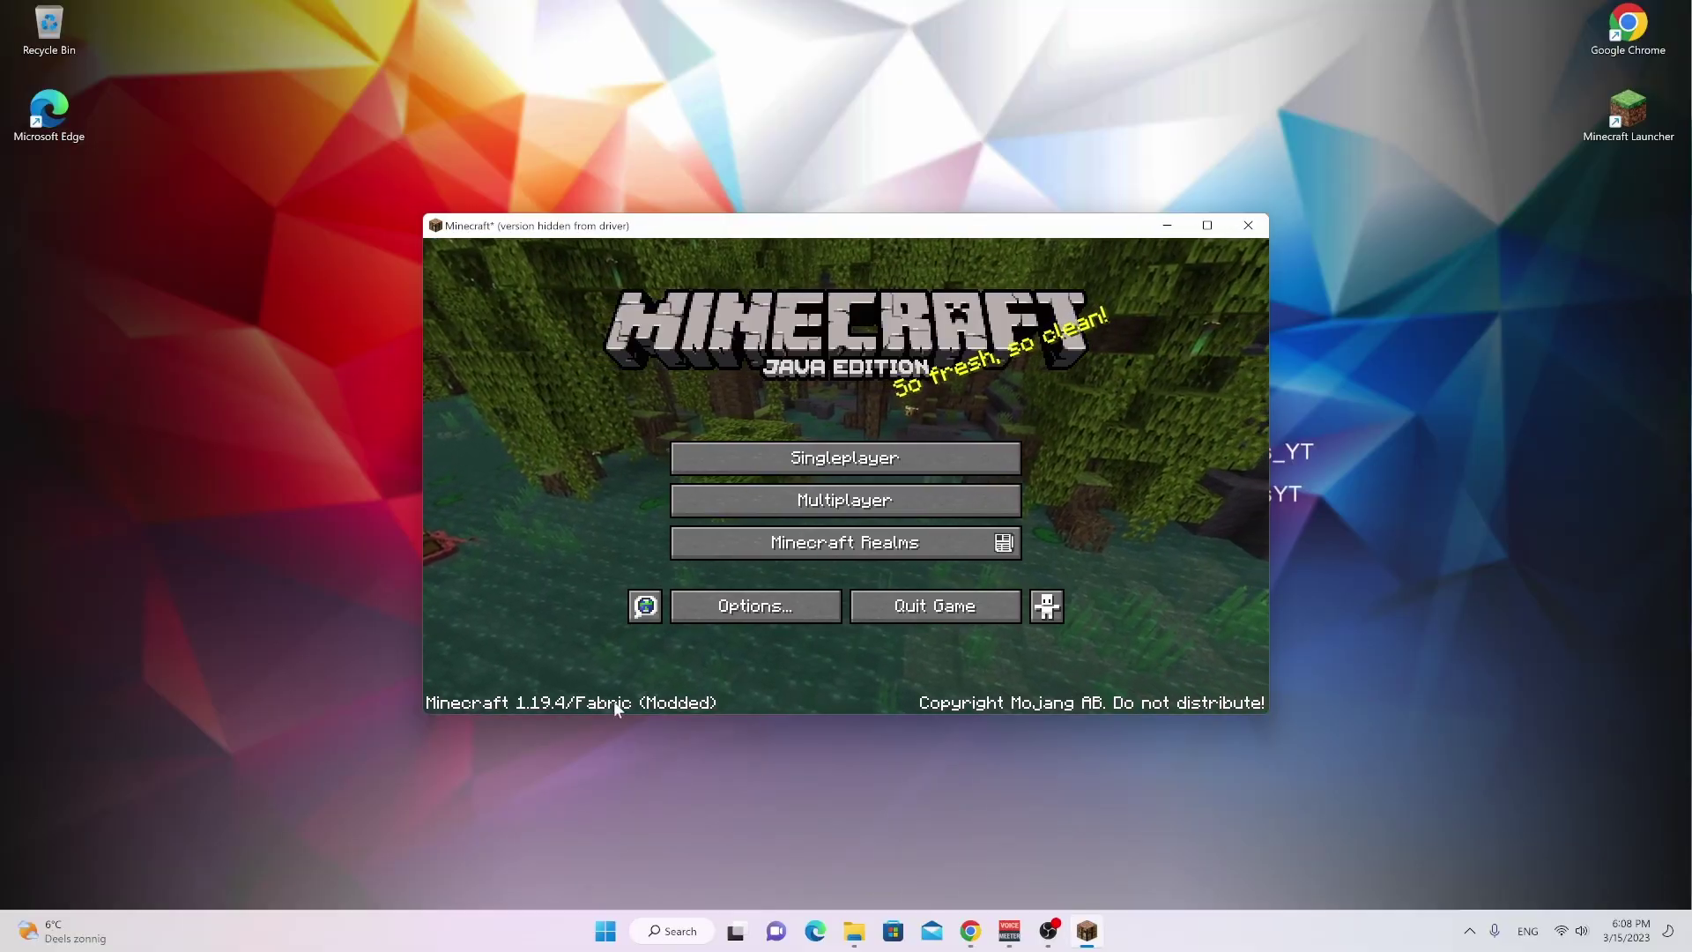
- Select the ComplementaryReimagined_r2.0.3 shader pack in Video Settings, then open the new world's More options
left_click(761, 607)
left_click(676, 448)
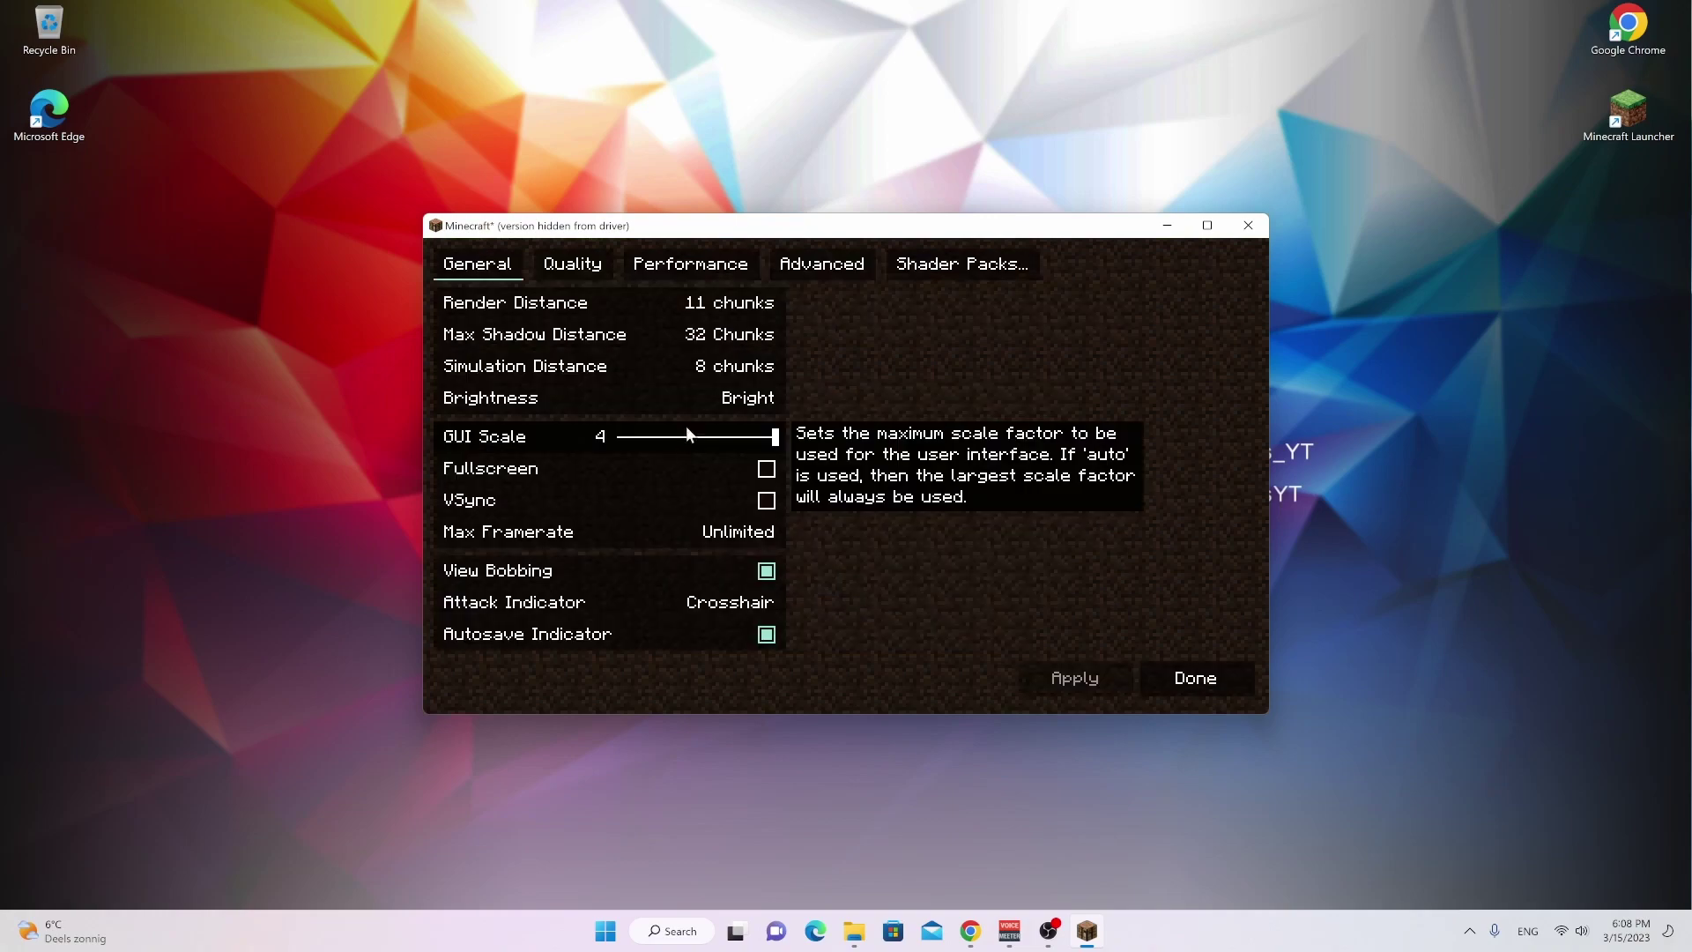
left_click(964, 258)
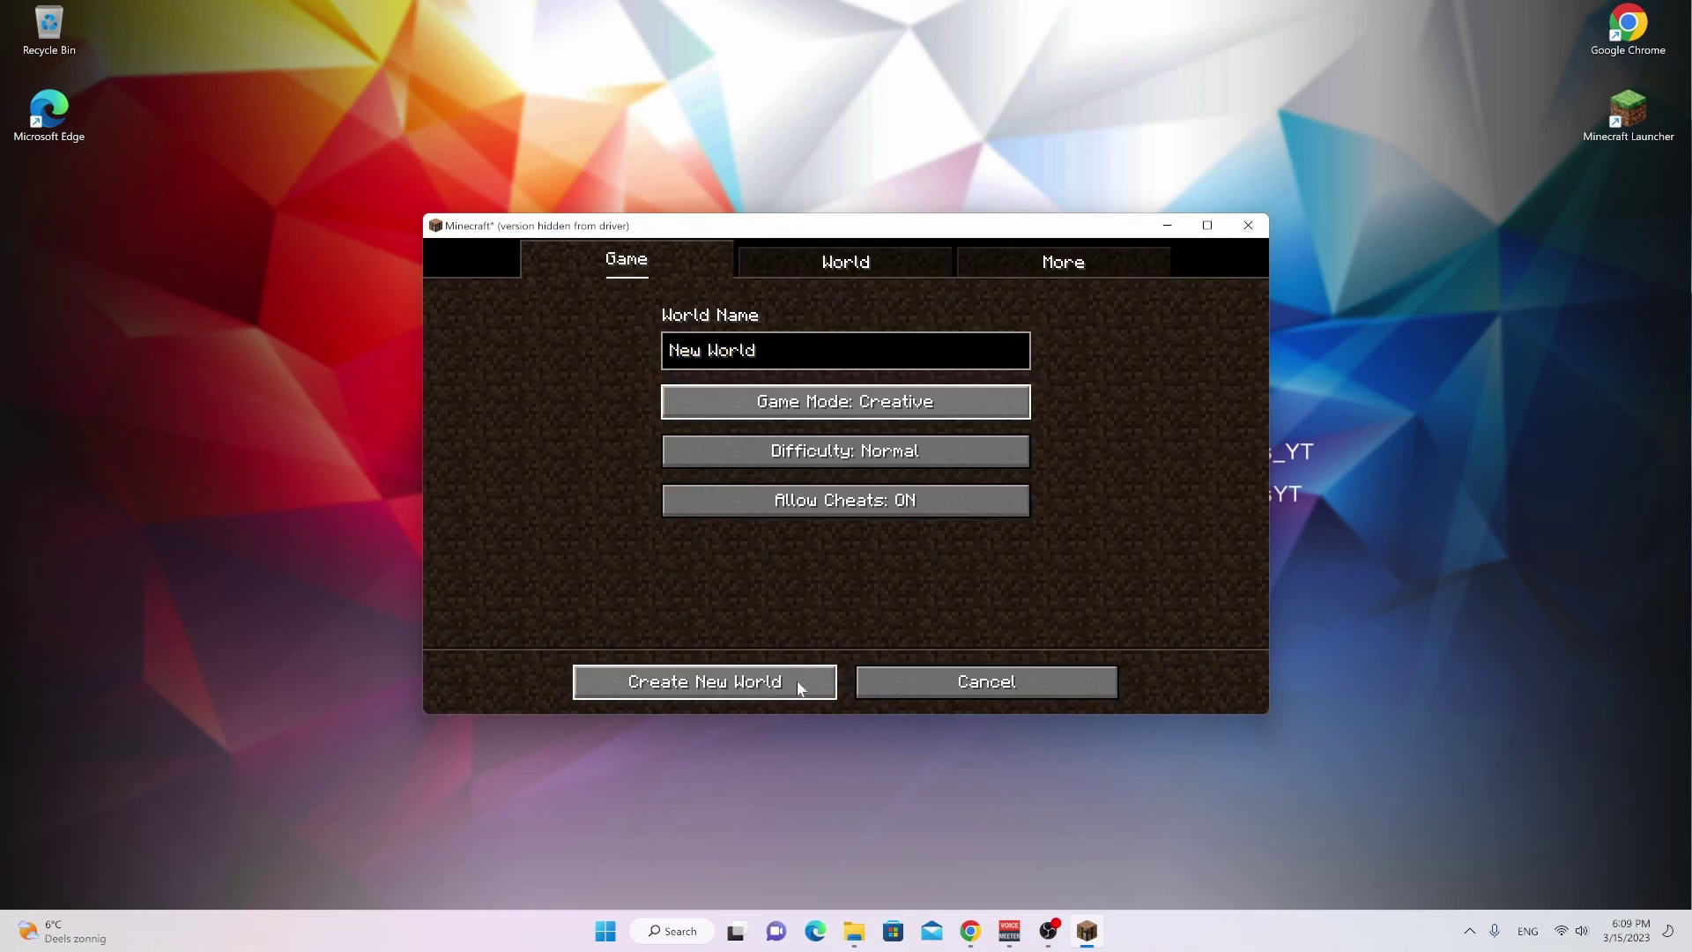
left_click(1105, 261)
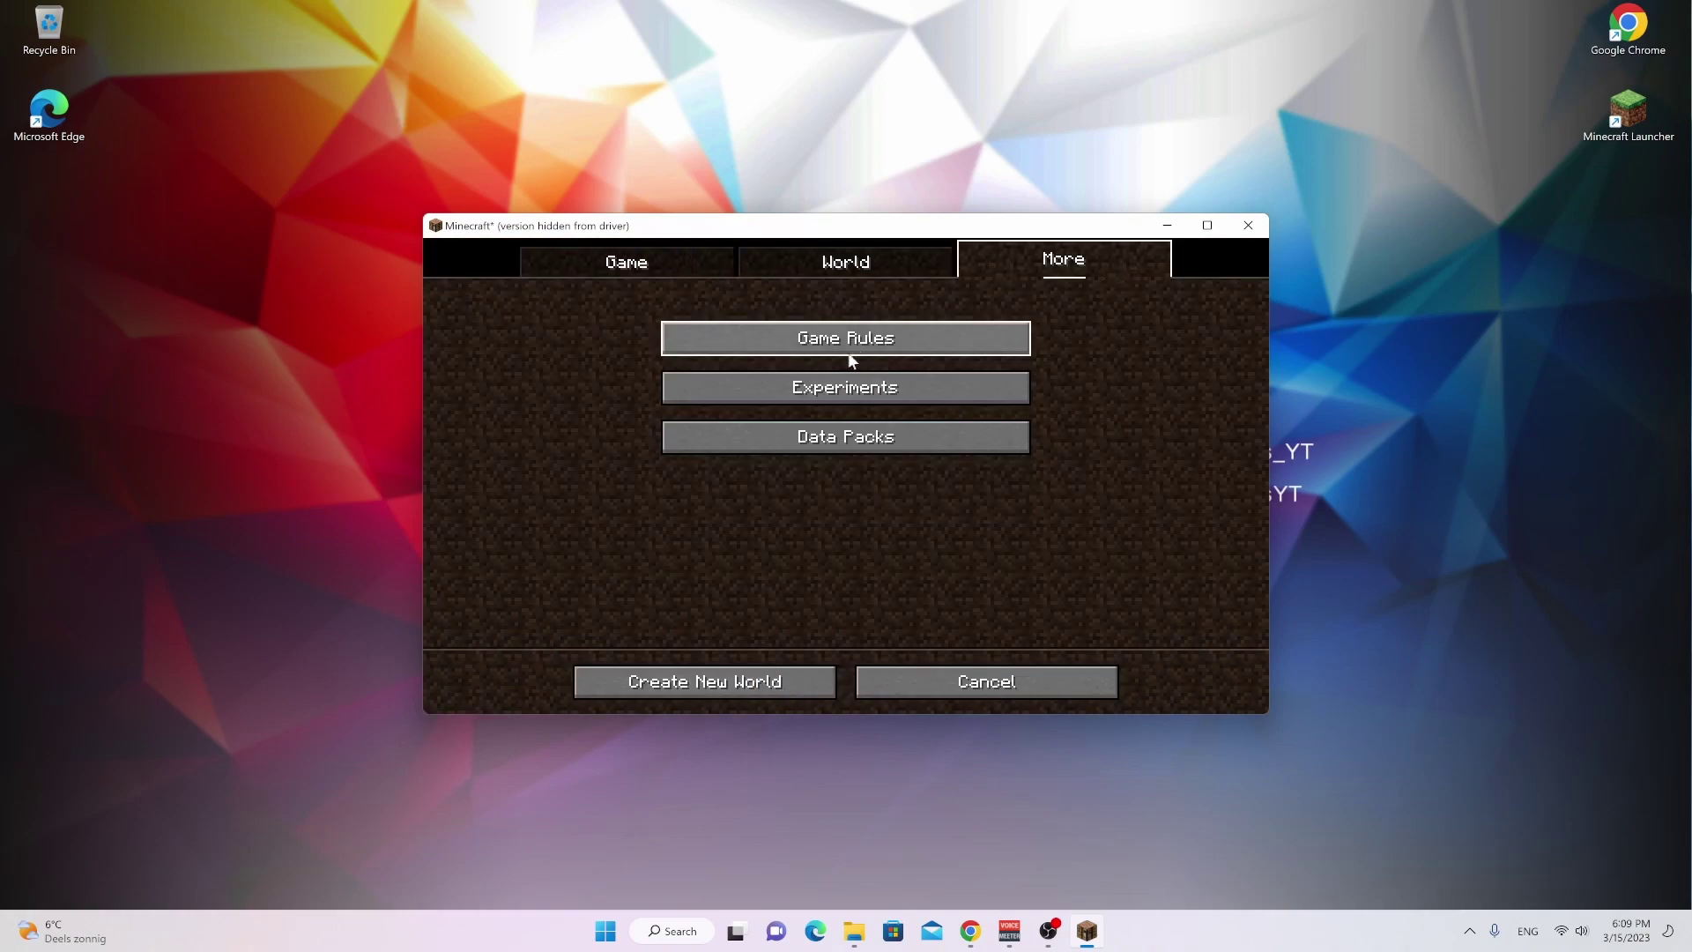
- Check the Experiments screen, then create the new world and start loading it
left_click(797, 393)
left_click(787, 681)
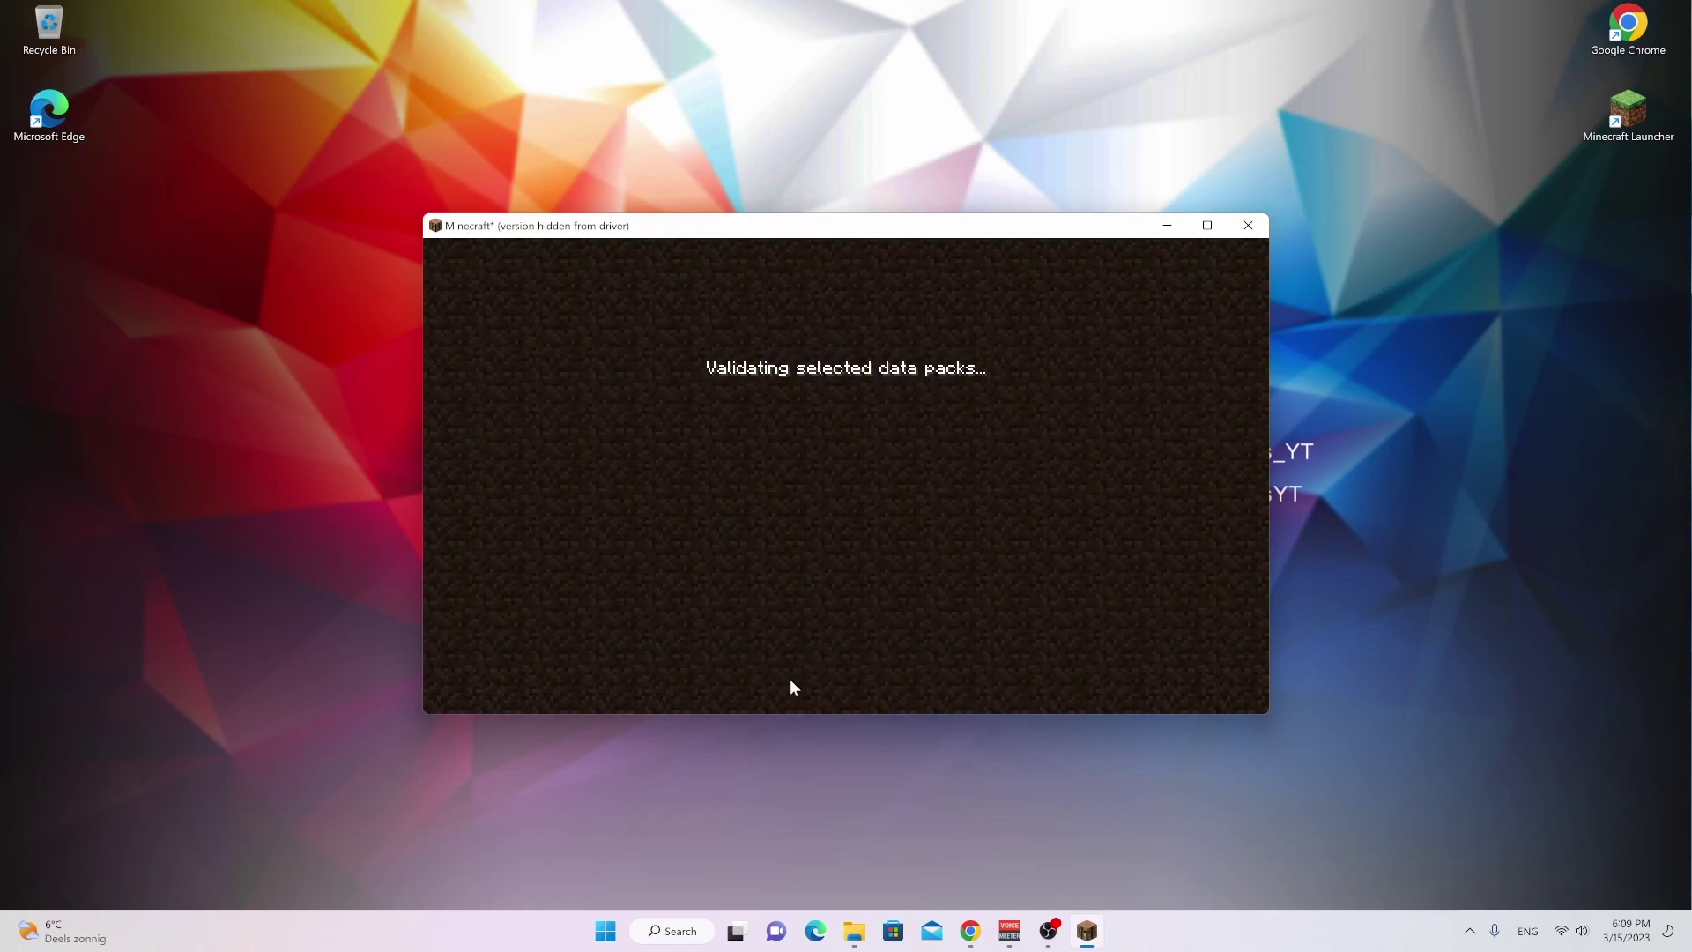
left_click(704, 682)
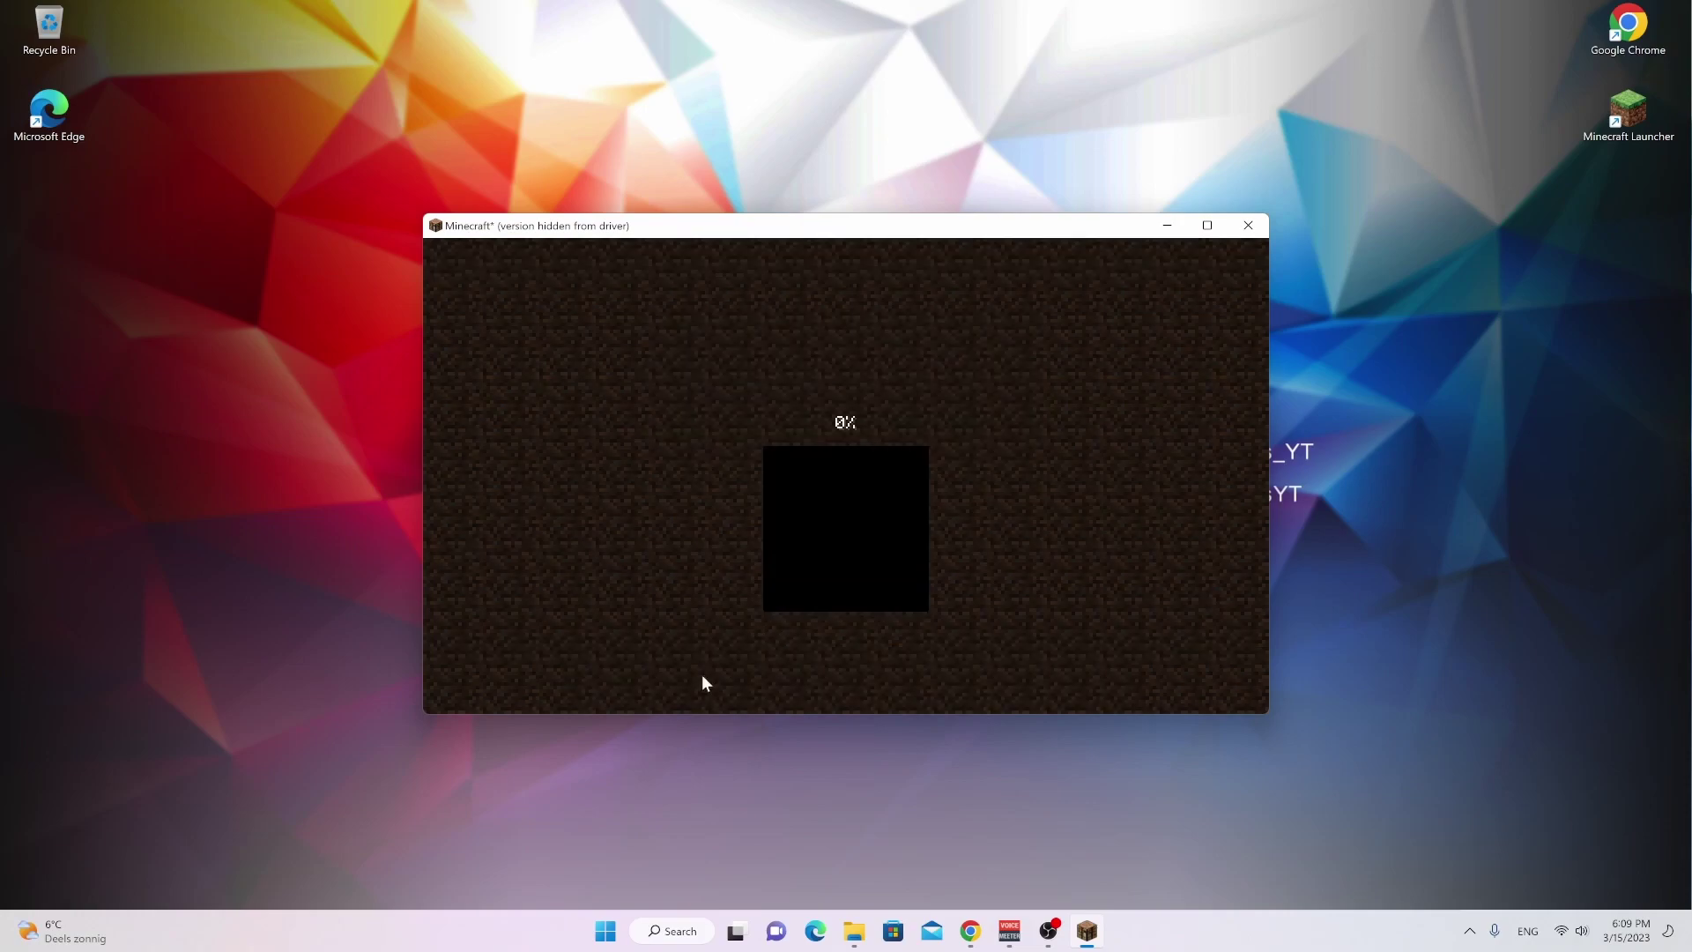